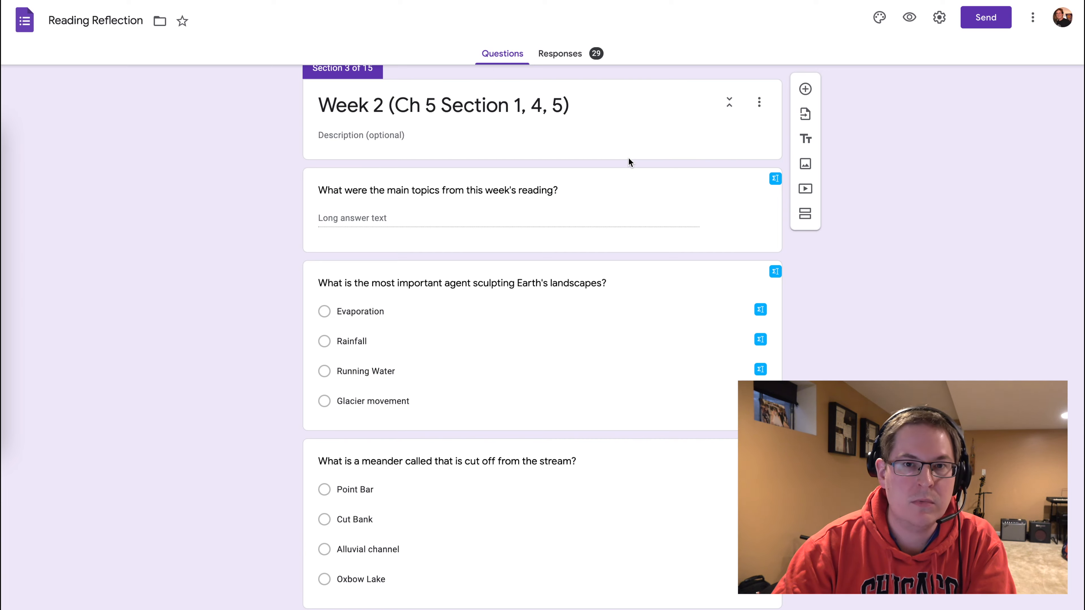
# Scroll through the form's weekly sections to review their questions and the branching setup.
pyautogui.scroll(-10, 629, 160)
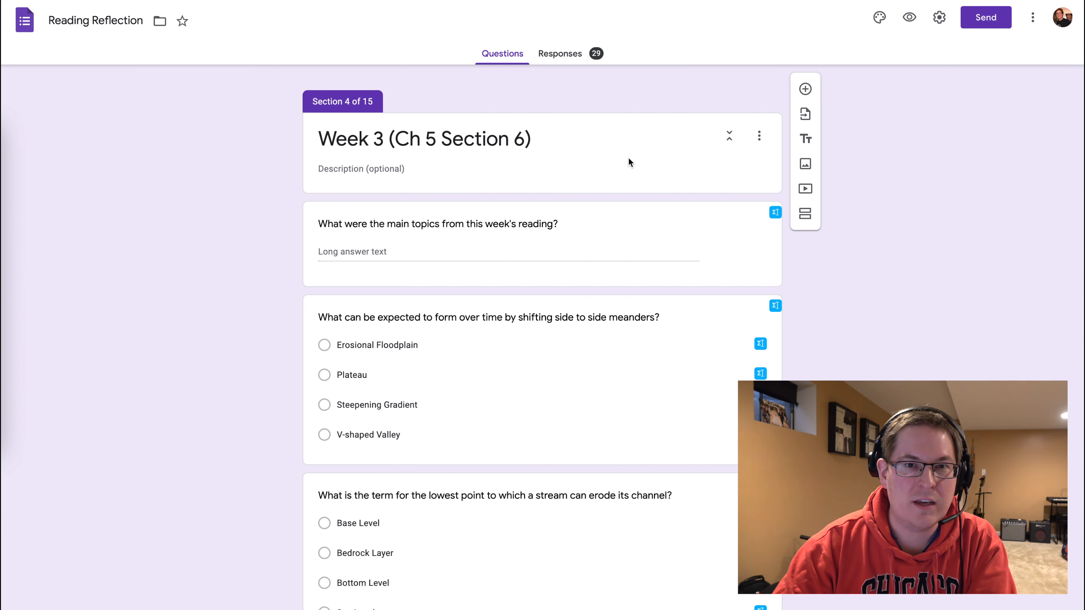
pyautogui.scroll(-2, 628, 161)
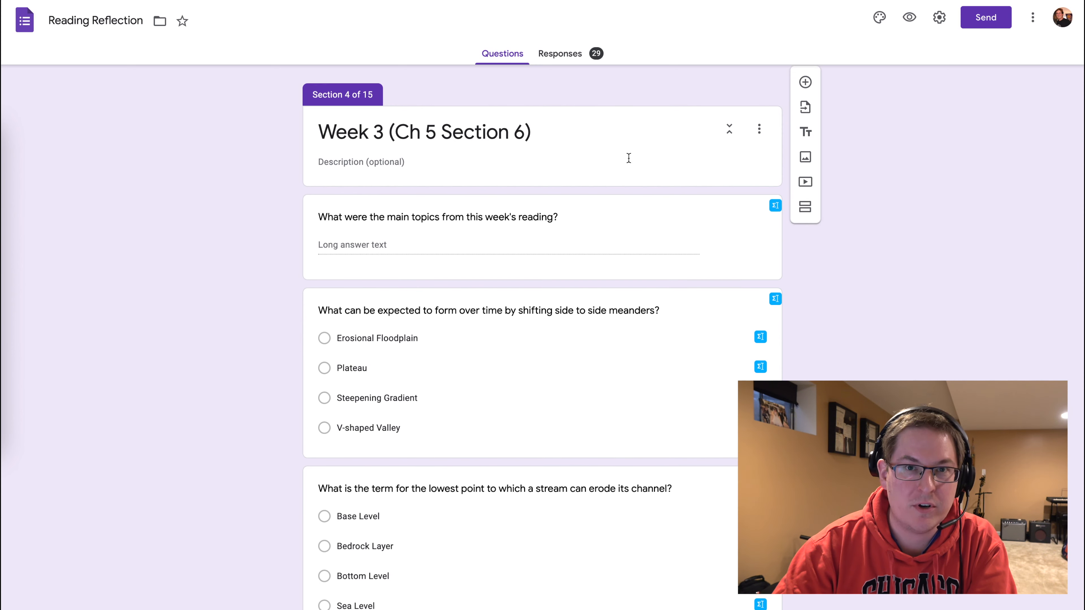
pyautogui.scroll(-7, 629, 159)
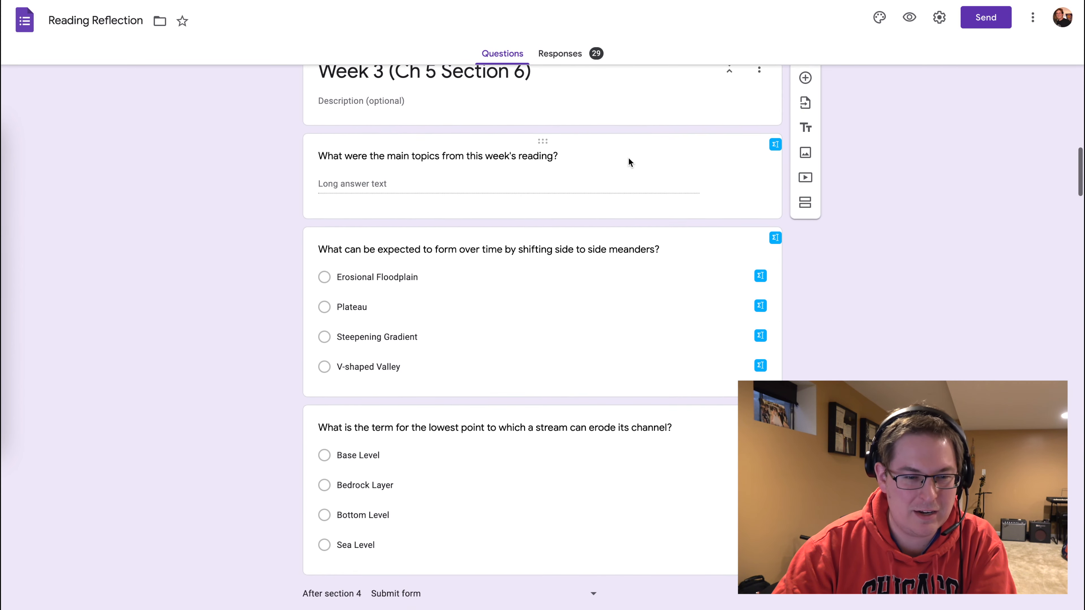
pyautogui.scroll(-5, 629, 162)
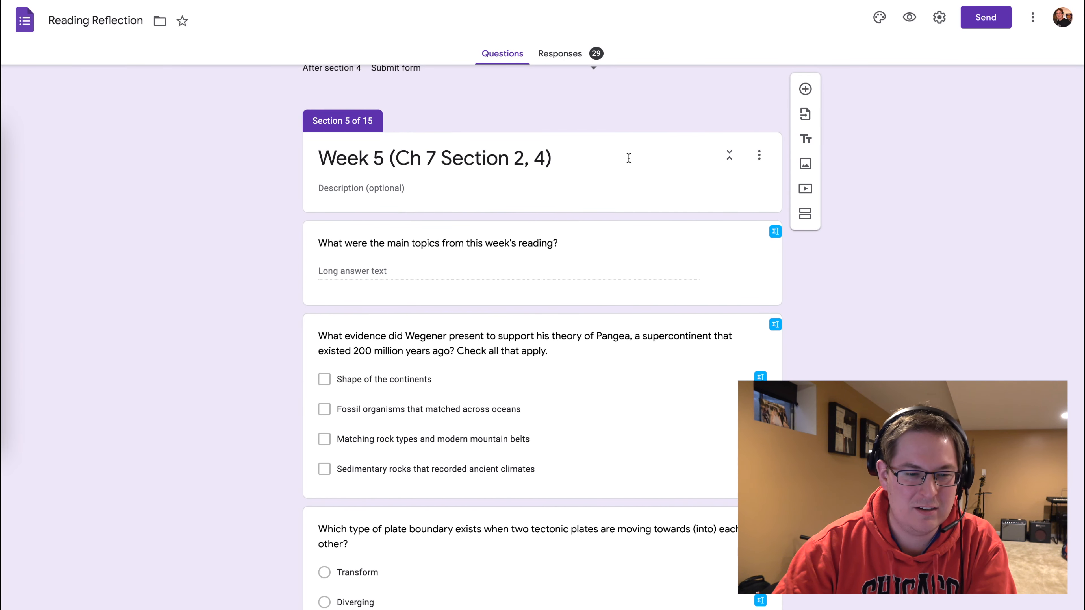
pyautogui.scroll(-16, 629, 158)
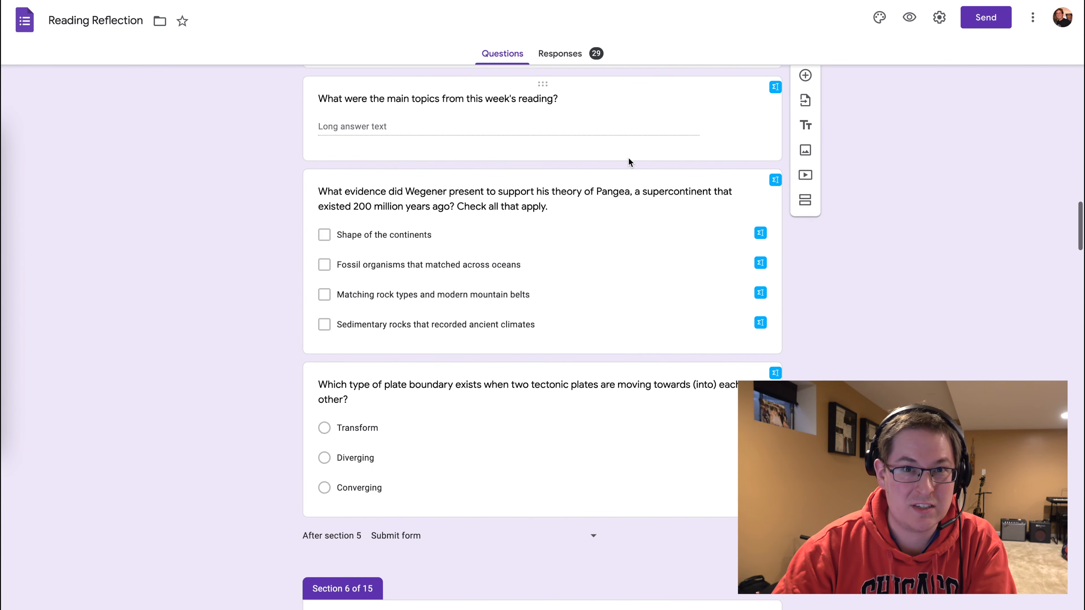
pyautogui.scroll(-18, 629, 162)
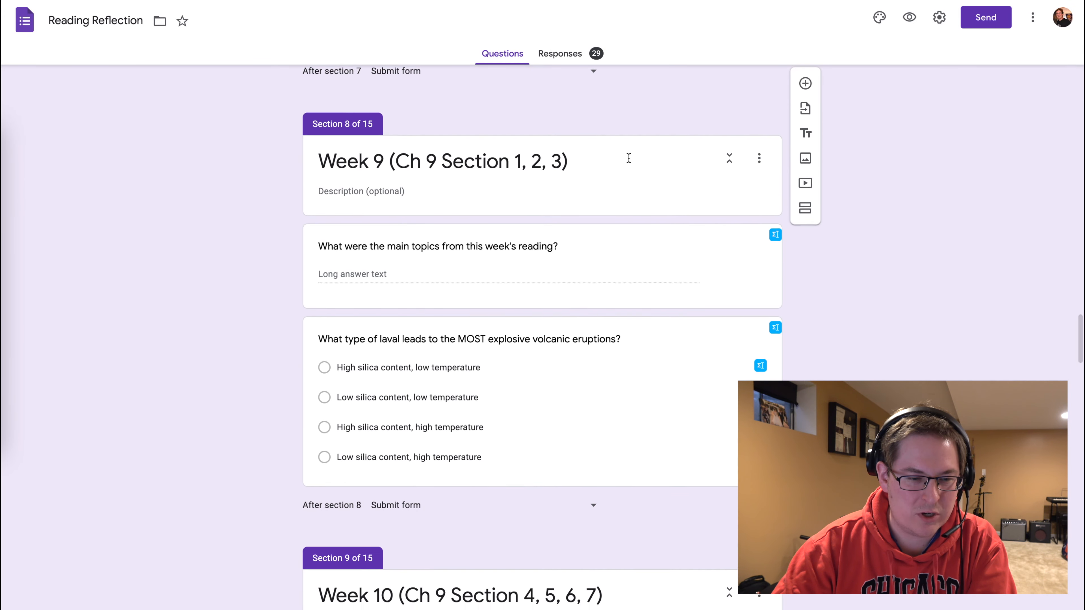
pyautogui.scroll(-8, 628, 162)
pyautogui.scroll(-3, 627, 162)
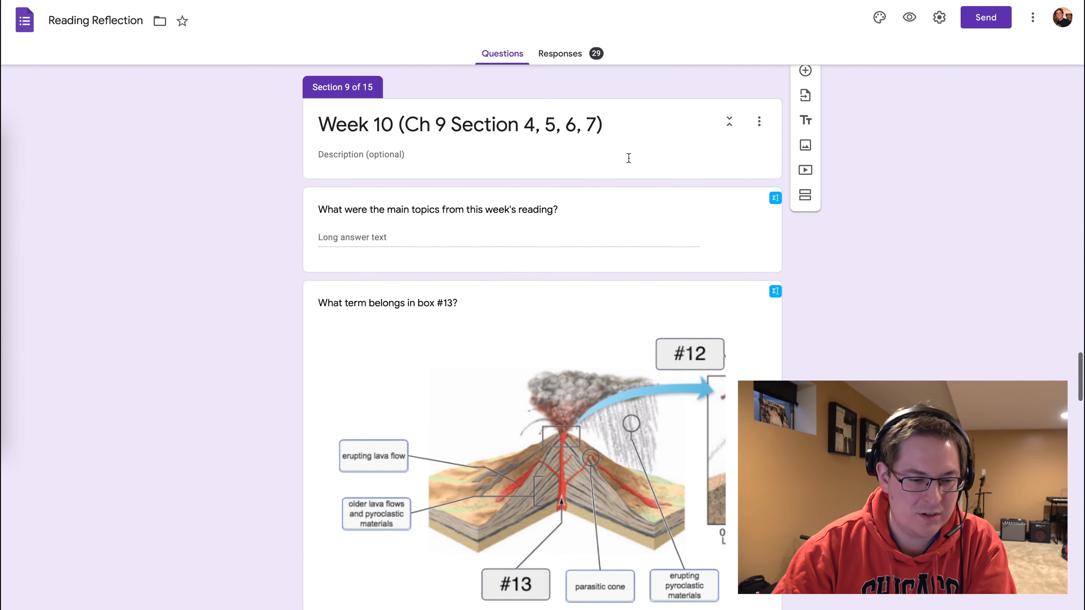
pyautogui.scroll(20, 628, 162)
pyautogui.scroll(20, 628, 162)
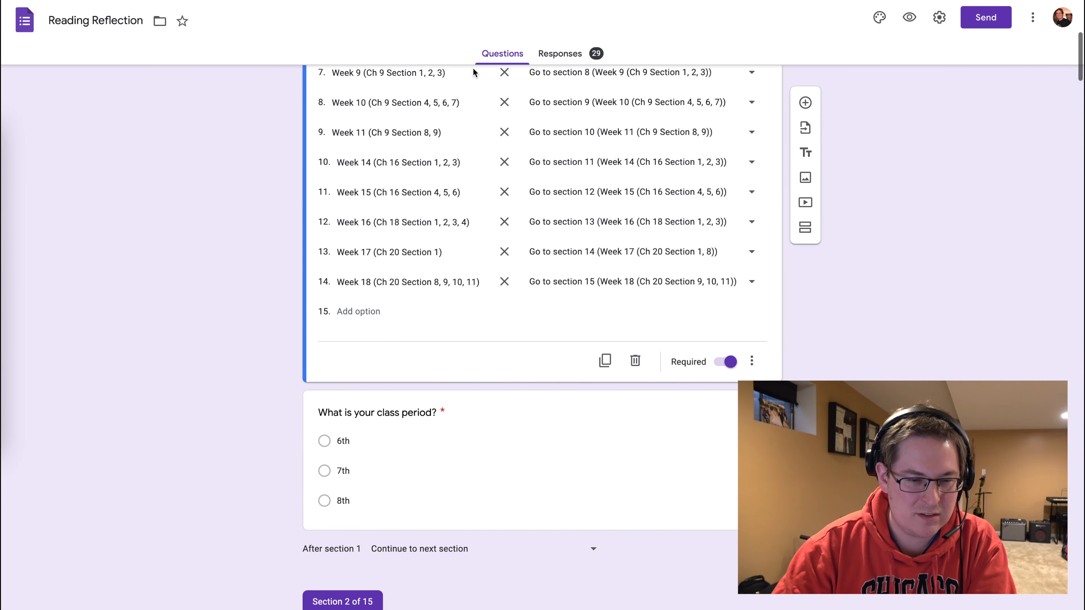
# In the live form, choose Week 7 (Ch 7 Section 11) as the reading assignment and continue to its section.
pyautogui.hotkey('ctrl', 'Tab')
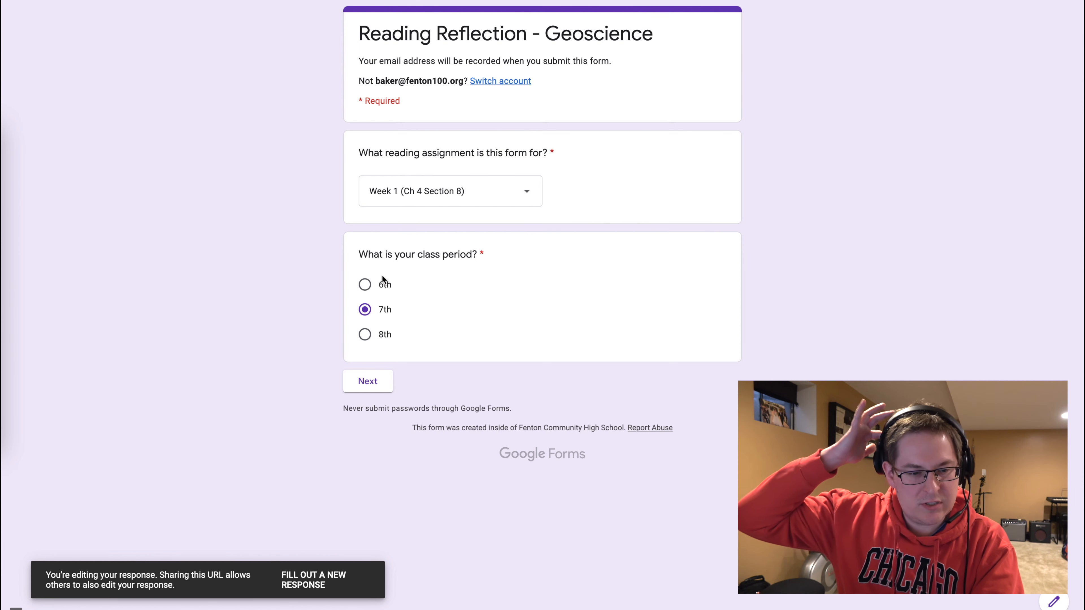
pyautogui.moveTo(358, 254); pyautogui.dragTo(499, 259)
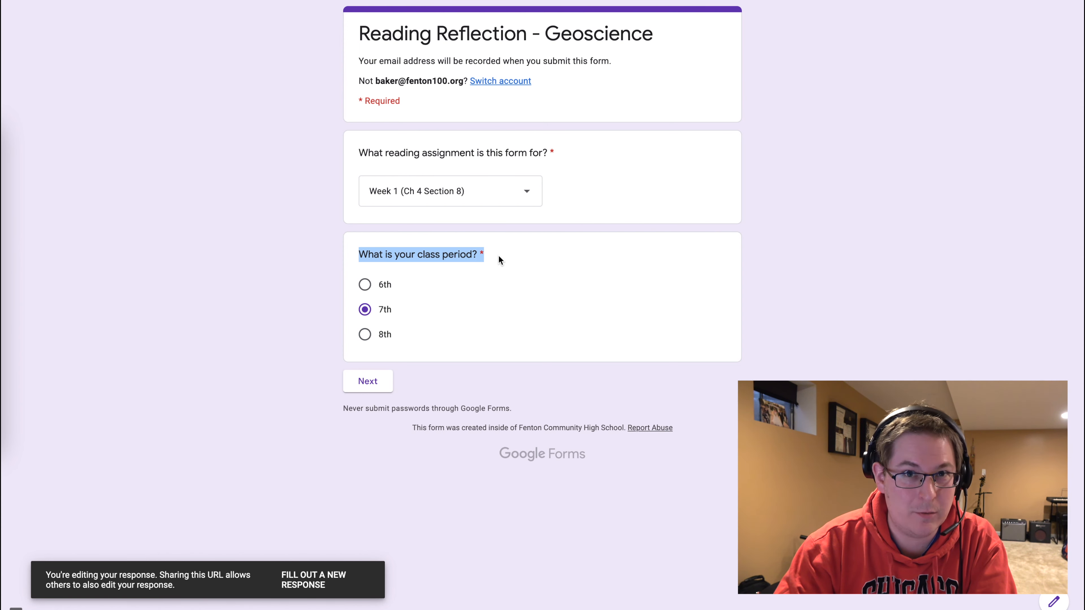
pyautogui.click(488, 200)
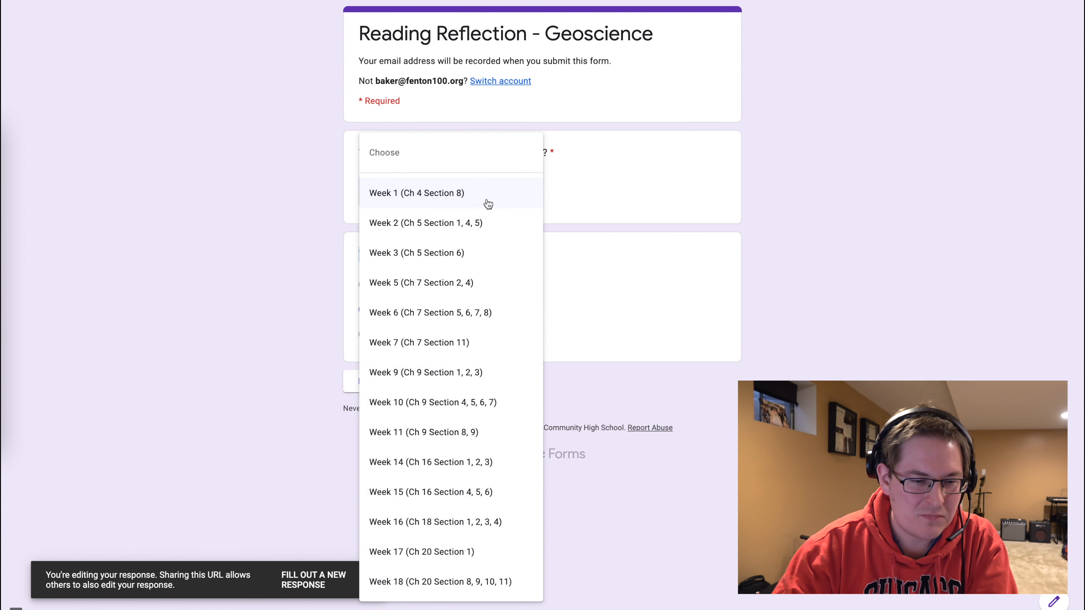
pyautogui.click(440, 356)
pyautogui.click(376, 382)
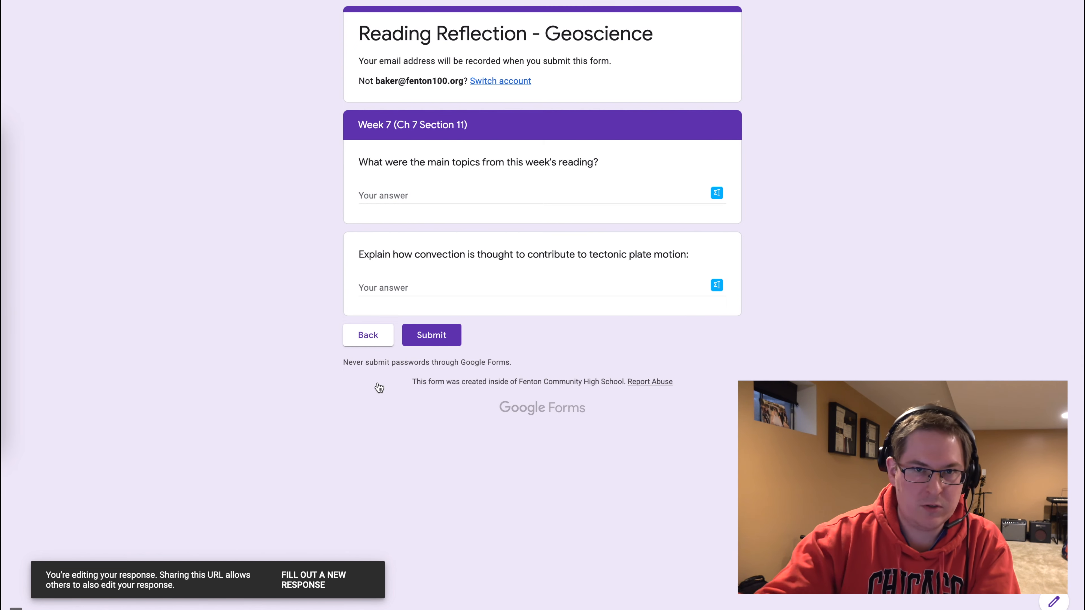
# Answer both Week 7 questions with "test" and submit the response.
pyautogui.click(410, 190)
pyautogui.write('test')
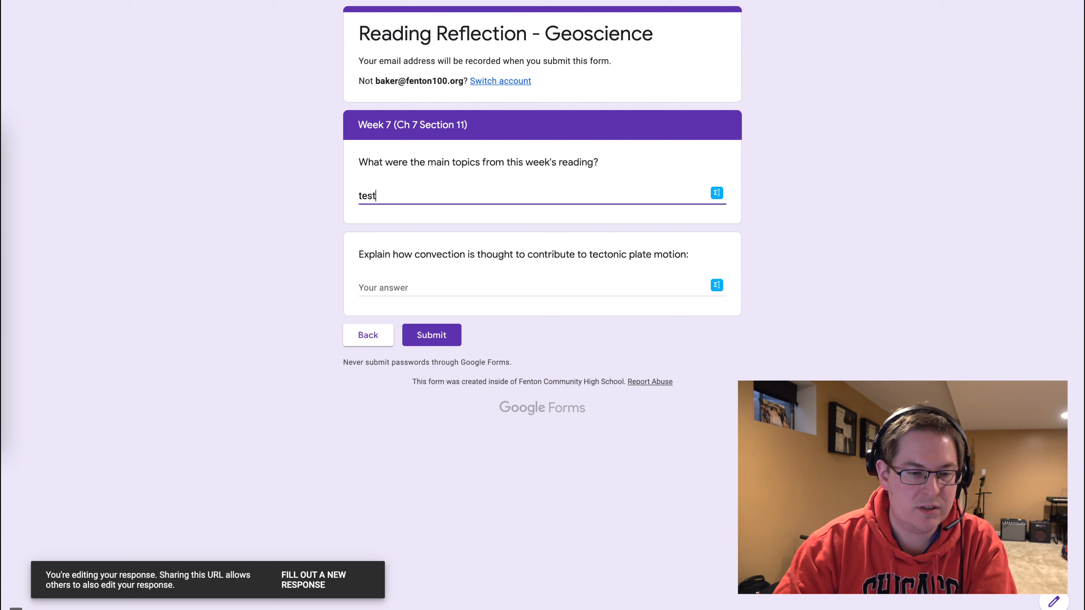
pyautogui.click(387, 295)
pyautogui.write('test')
pyautogui.click(440, 336)
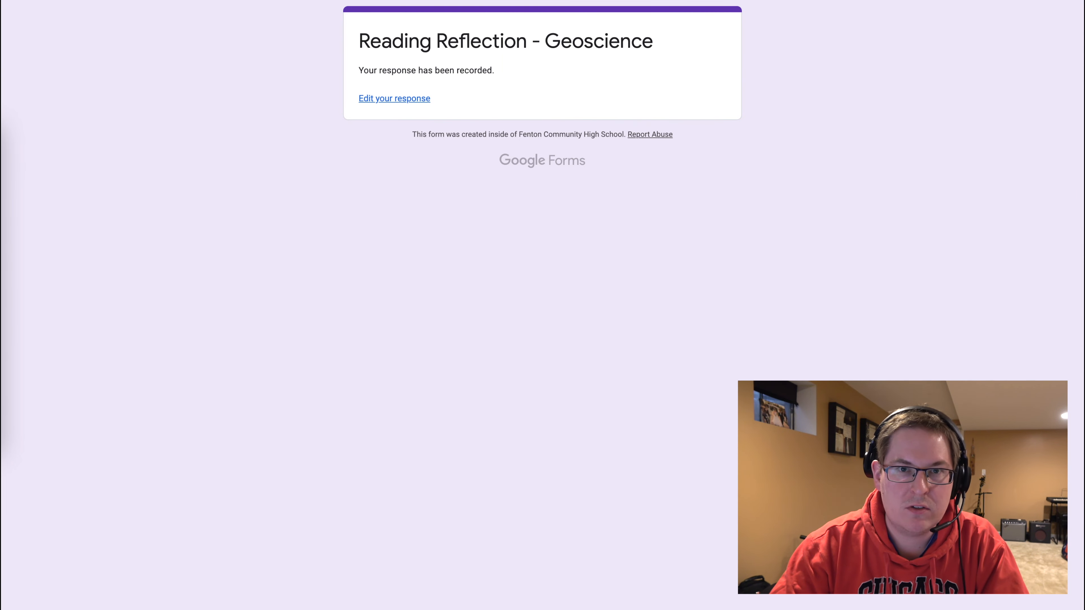
# Close the response tab, preview the form again and open the submitted response for editing.
pyautogui.press('super+w')
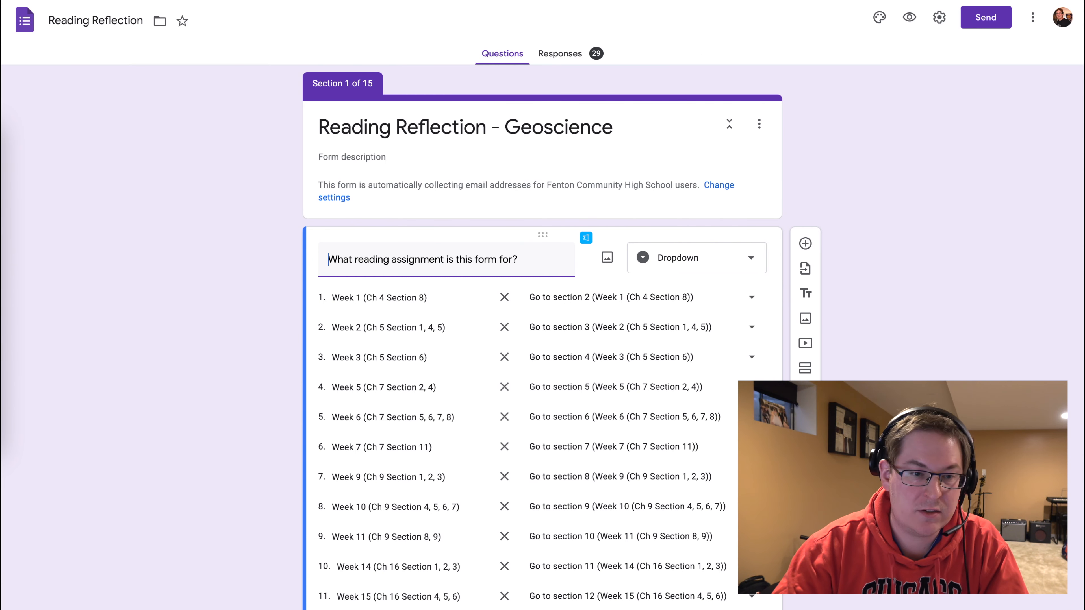
pyautogui.click(916, 19)
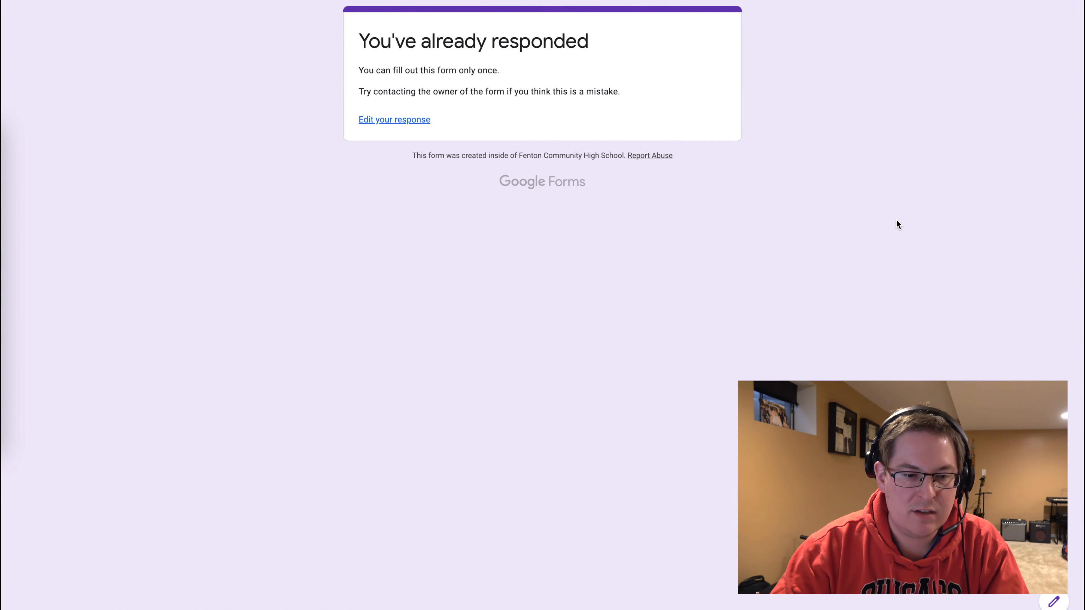
pyautogui.click(408, 123)
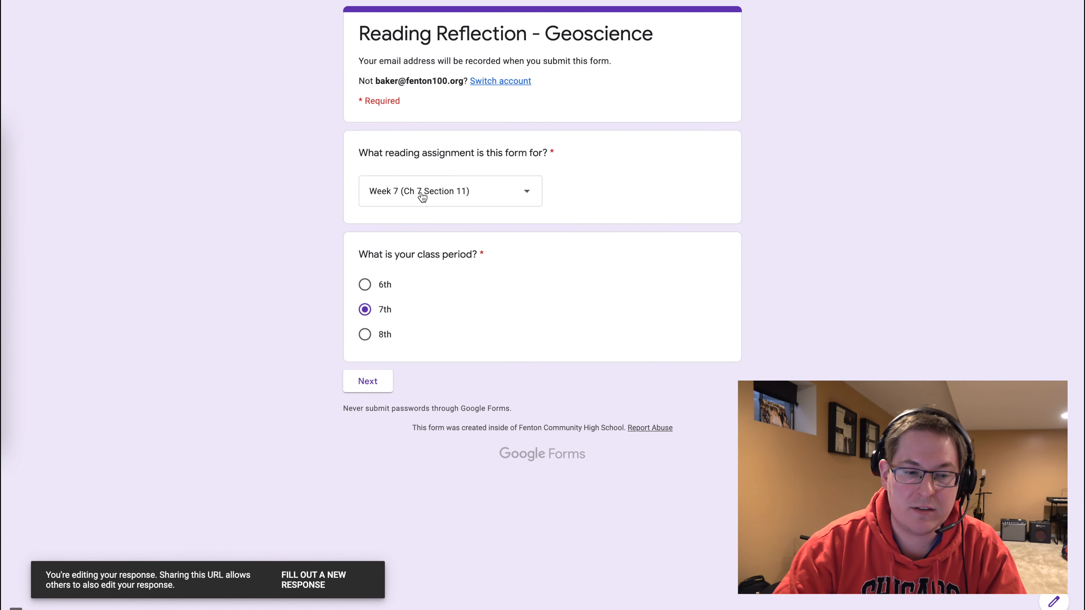
# Step forward to the saved Week 7 answers and go back to the first page.
pyautogui.click(373, 386)
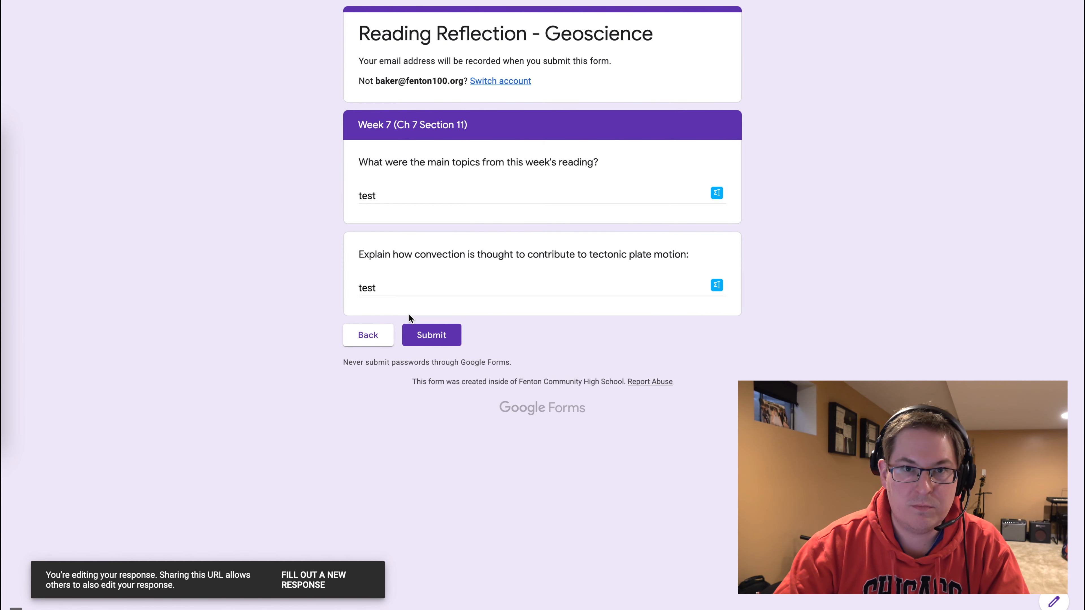
pyautogui.click(368, 340)
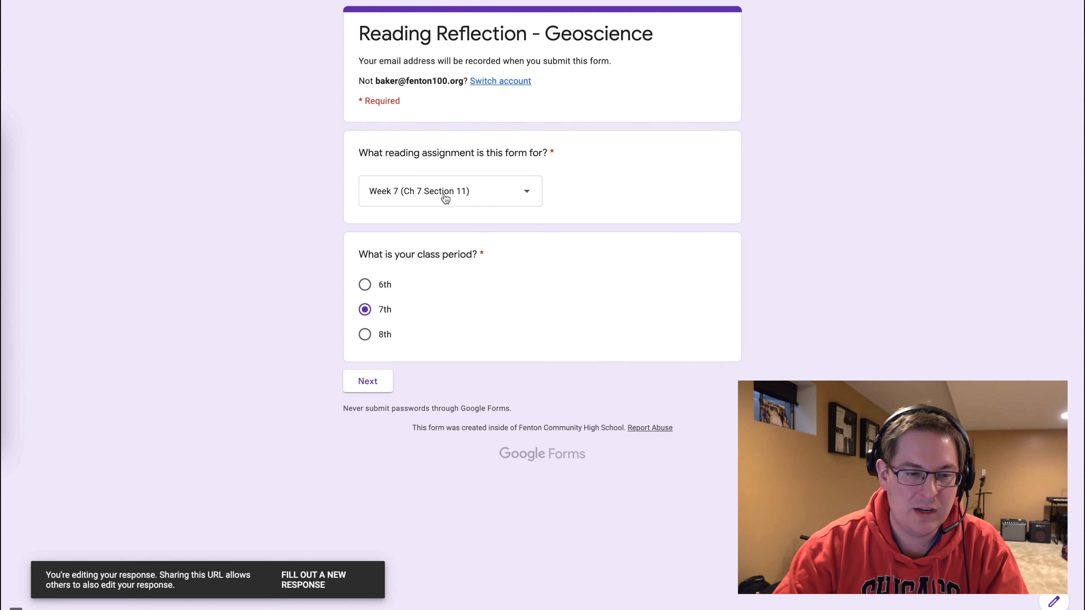
# Change the reading assignment to Week 9 (Ch 9 Section 1, 2, 3) and continue to its section.
pyautogui.click(444, 198)
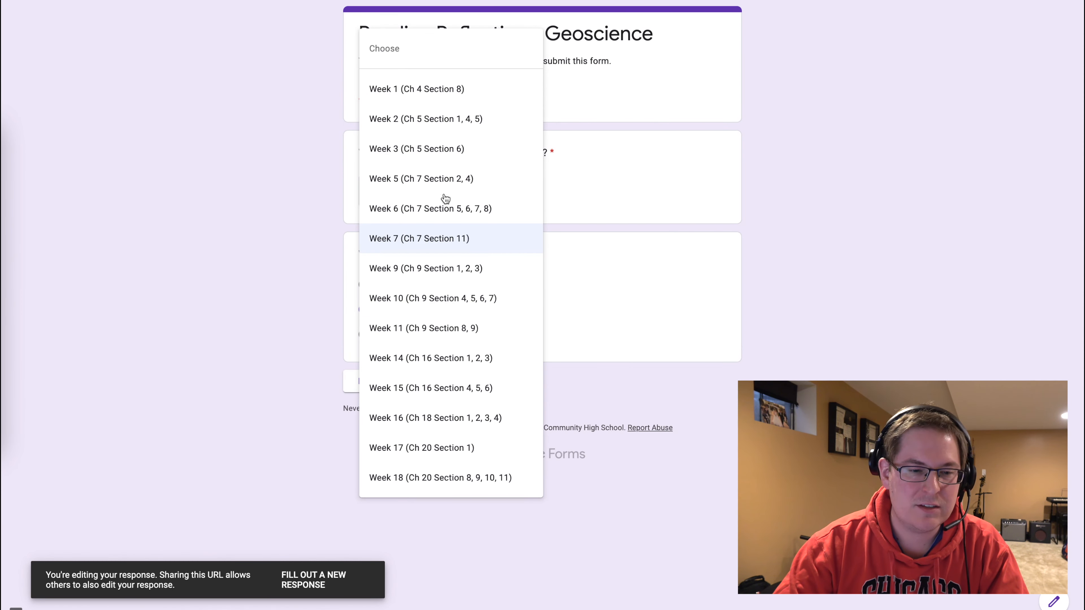
pyautogui.click(413, 277)
pyautogui.click(369, 381)
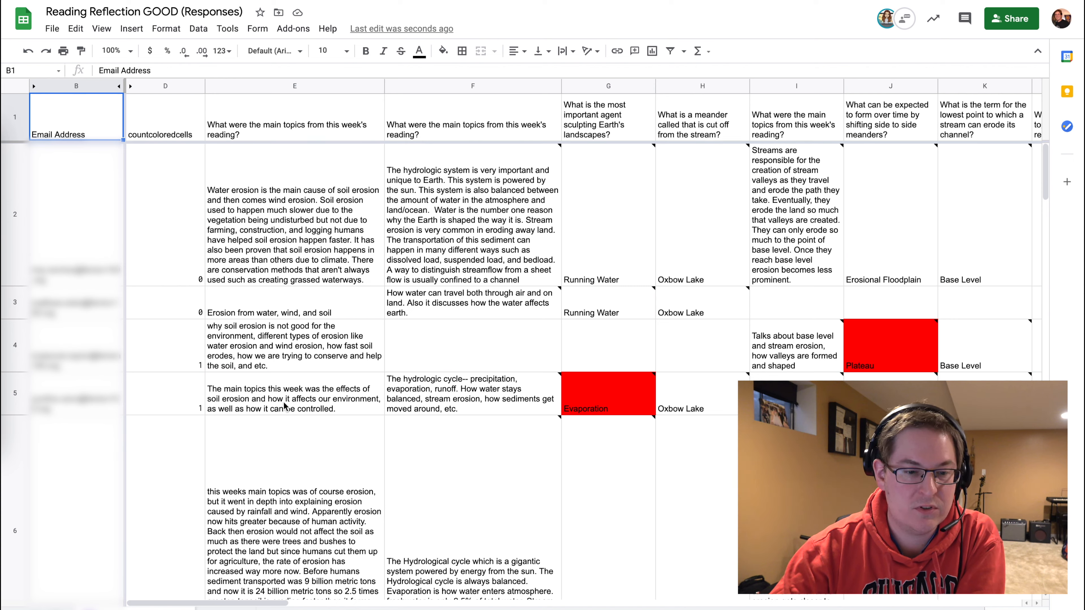
# Jump to the Week_11 named range in the responses spreadsheet.
pyautogui.hscroll(3, 286, 406)
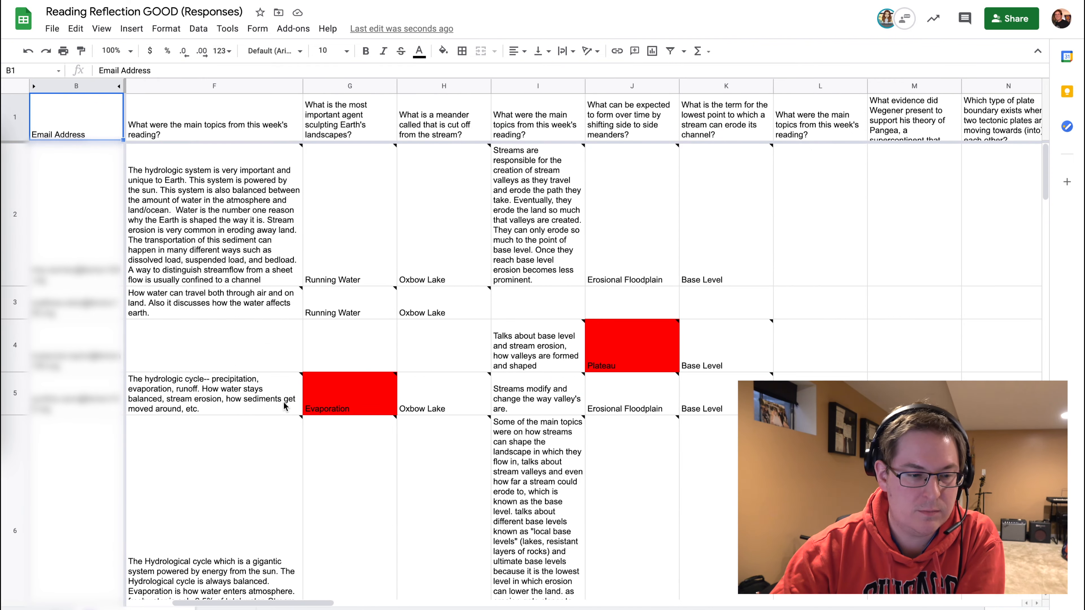
pyautogui.hscroll(-3, 285, 406)
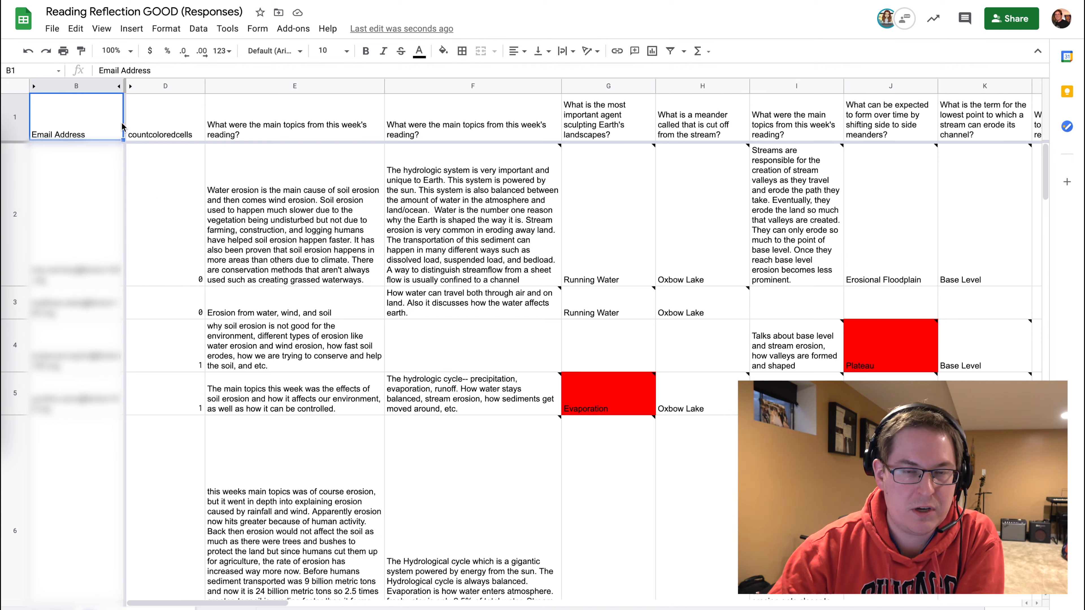
pyautogui.click(58, 71)
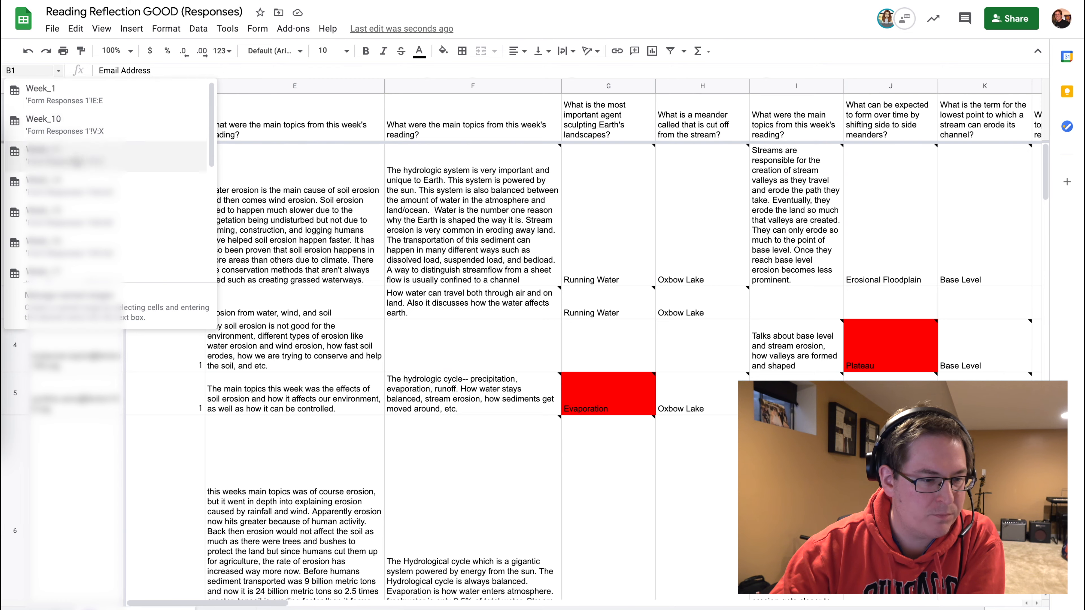
pyautogui.click(76, 162)
pyautogui.hscroll(10, 281, 243)
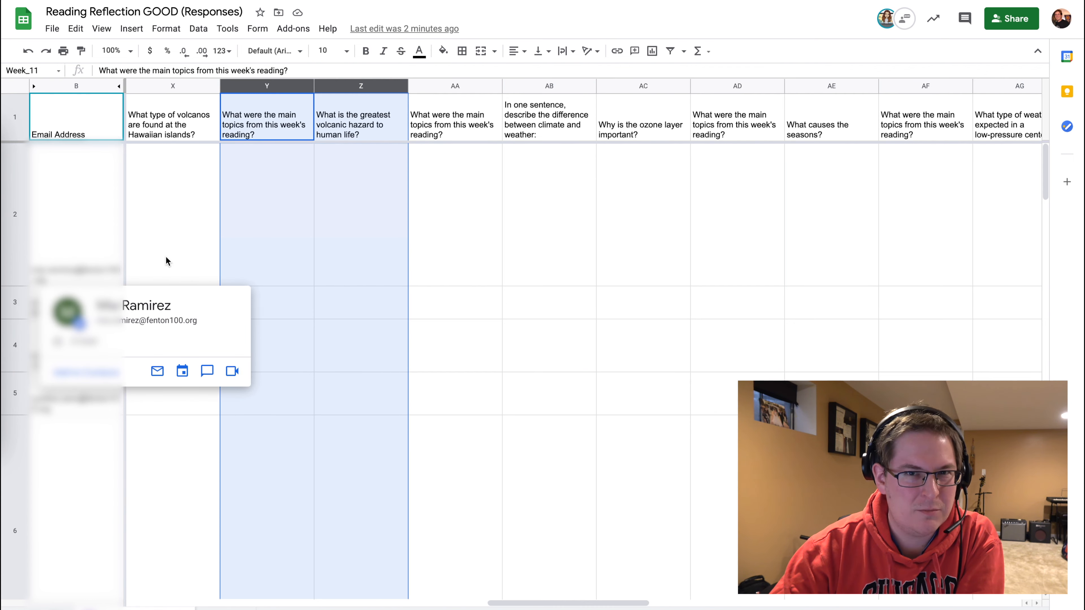
# Inspect the Total responses and Count Blank formulas in row 2 of the summary columns.
pyautogui.click(59, 72)
pyautogui.click(348, 225)
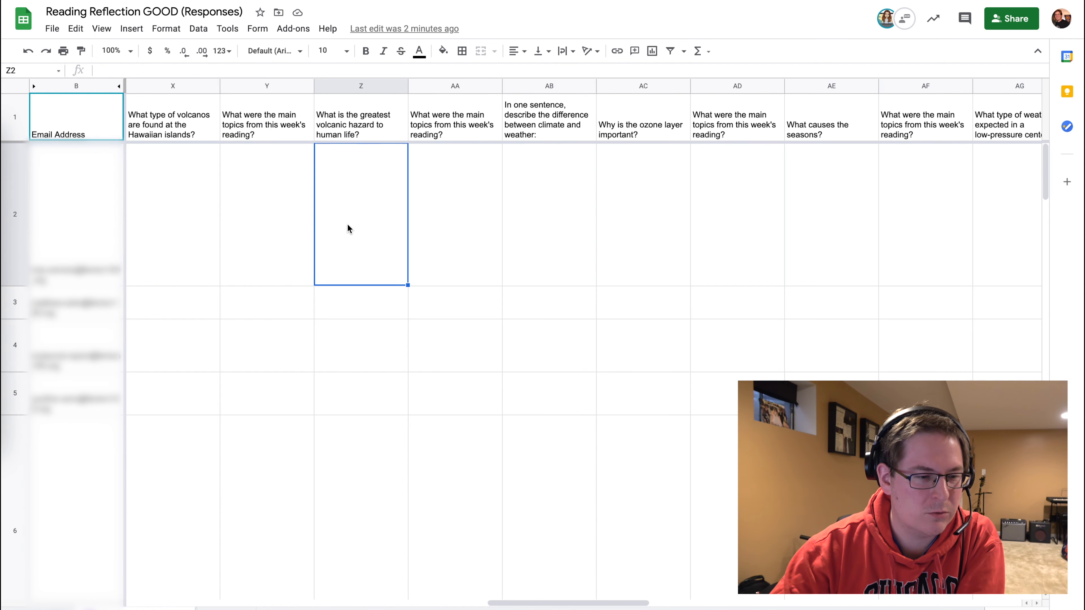
pyautogui.hscroll(10, 348, 224)
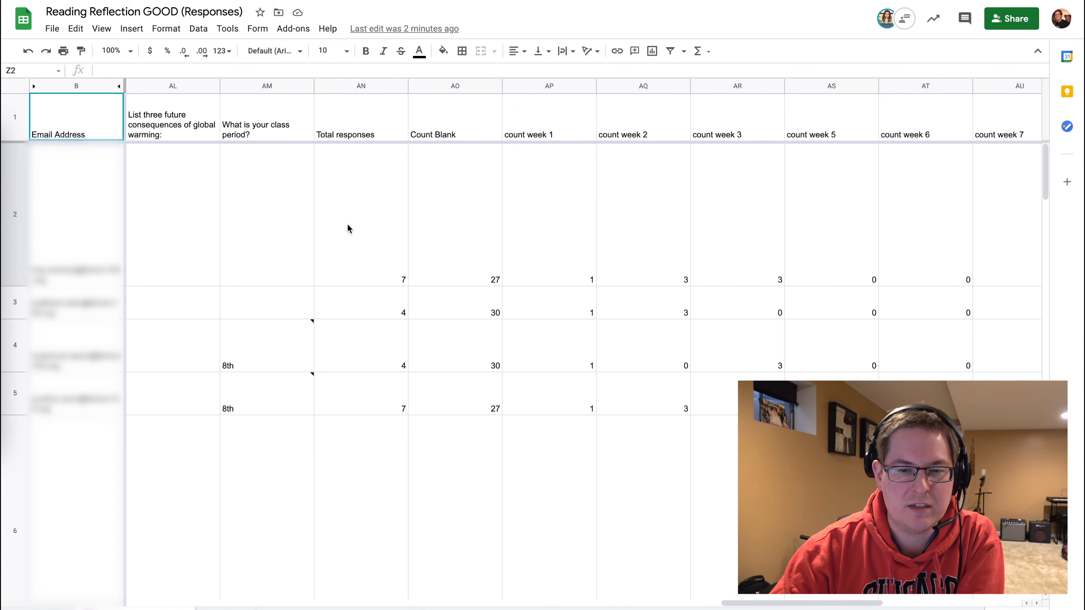
pyautogui.click(363, 226)
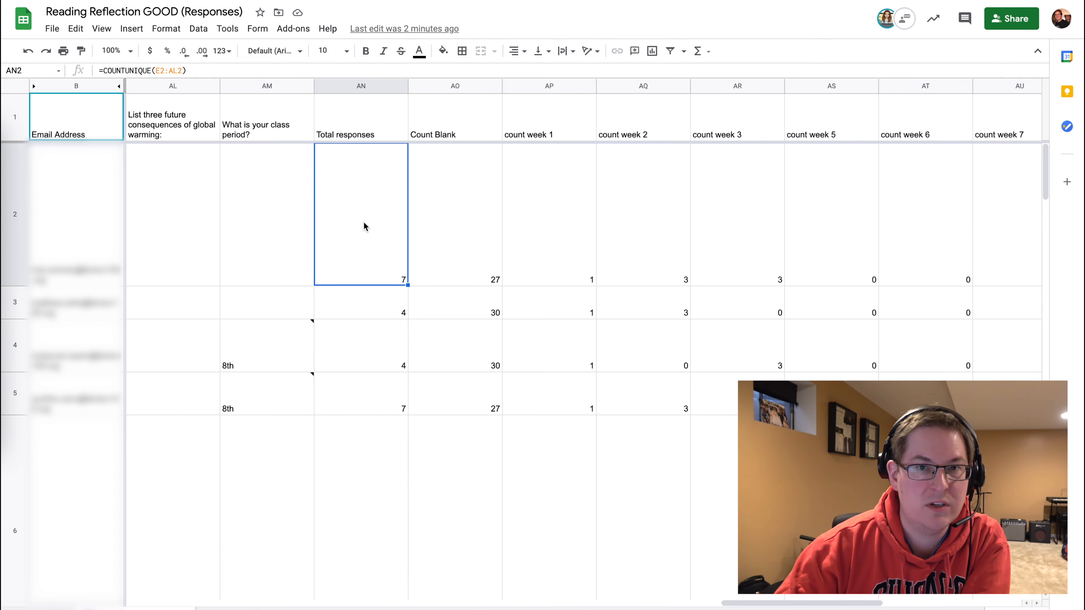
pyautogui.press('Right')
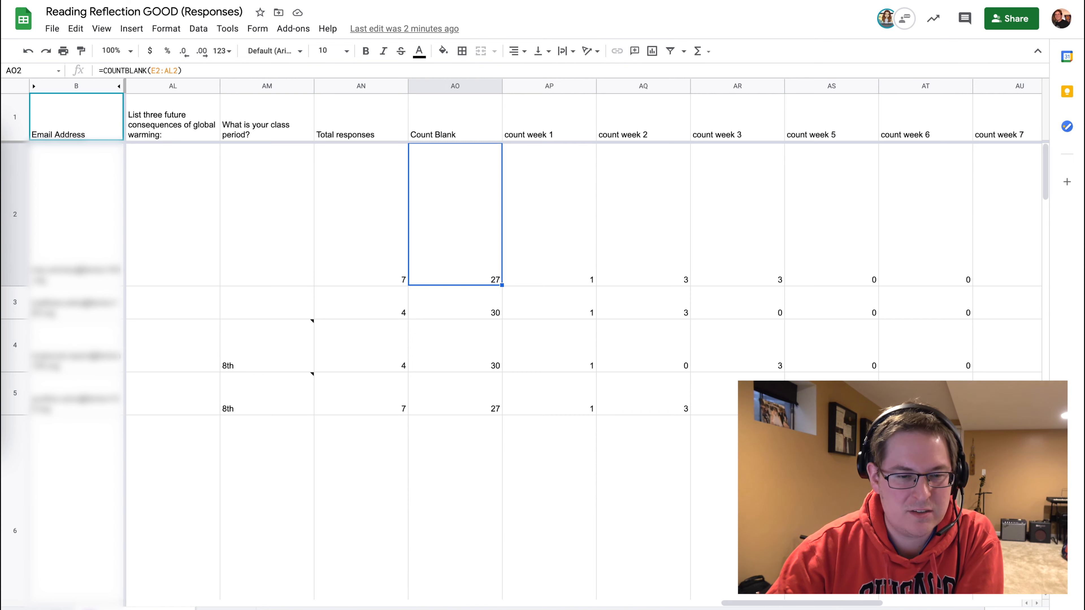
# Inspect the COUNTUNIQUE formulas in the count week columns for different response rows.
pyautogui.click(550, 215)
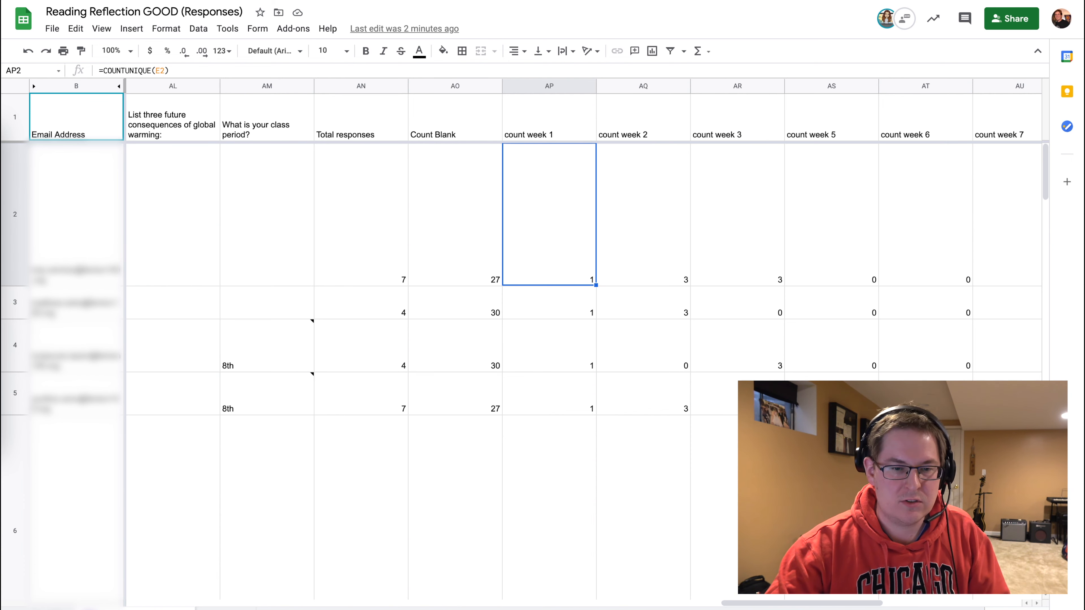
pyautogui.press('Right')
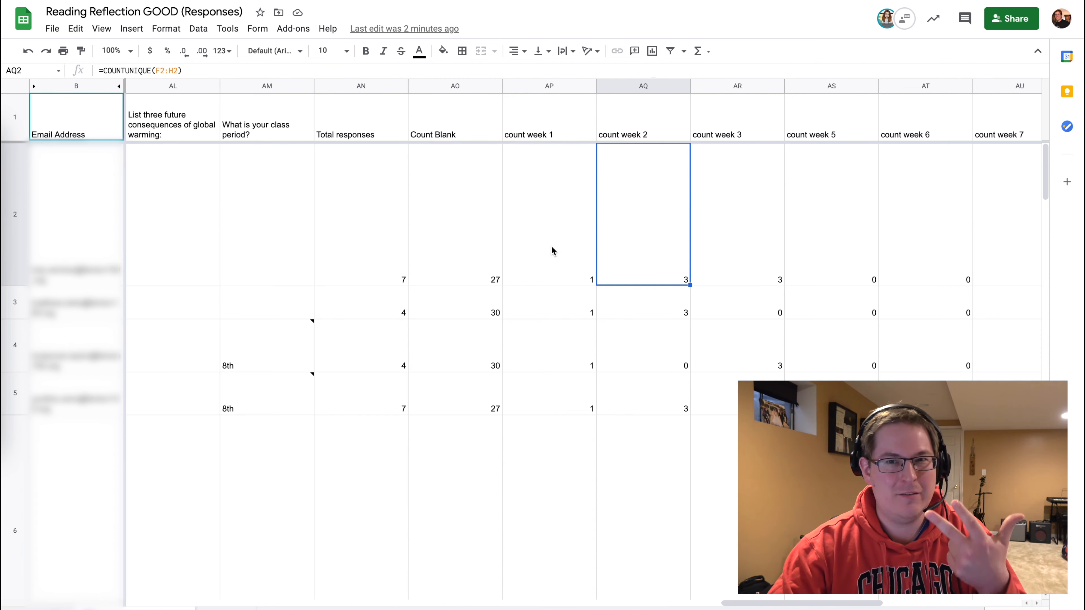
pyautogui.click(653, 366)
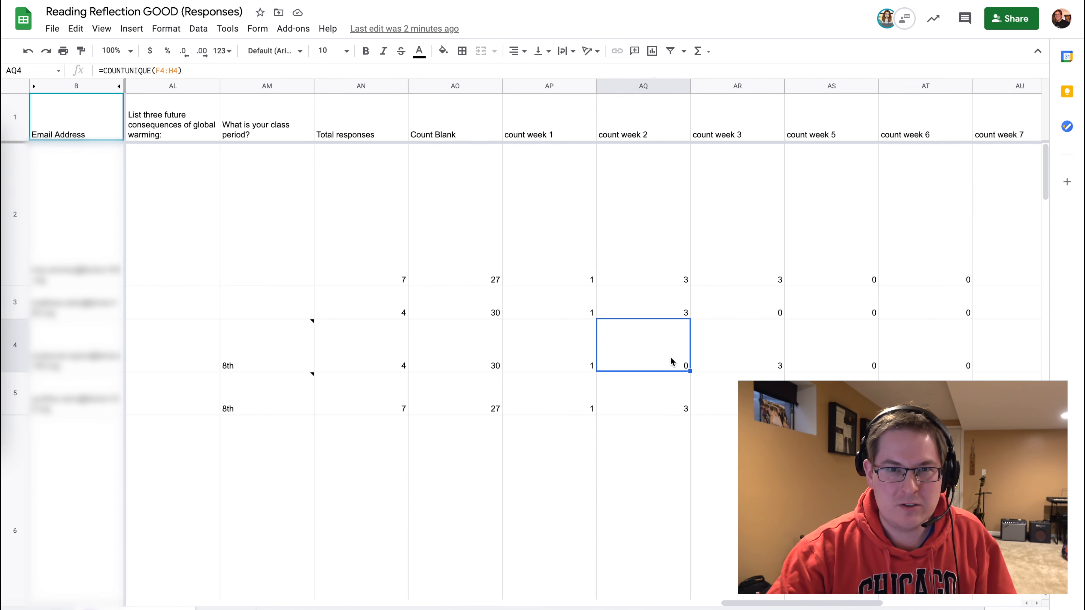
pyautogui.click(759, 354)
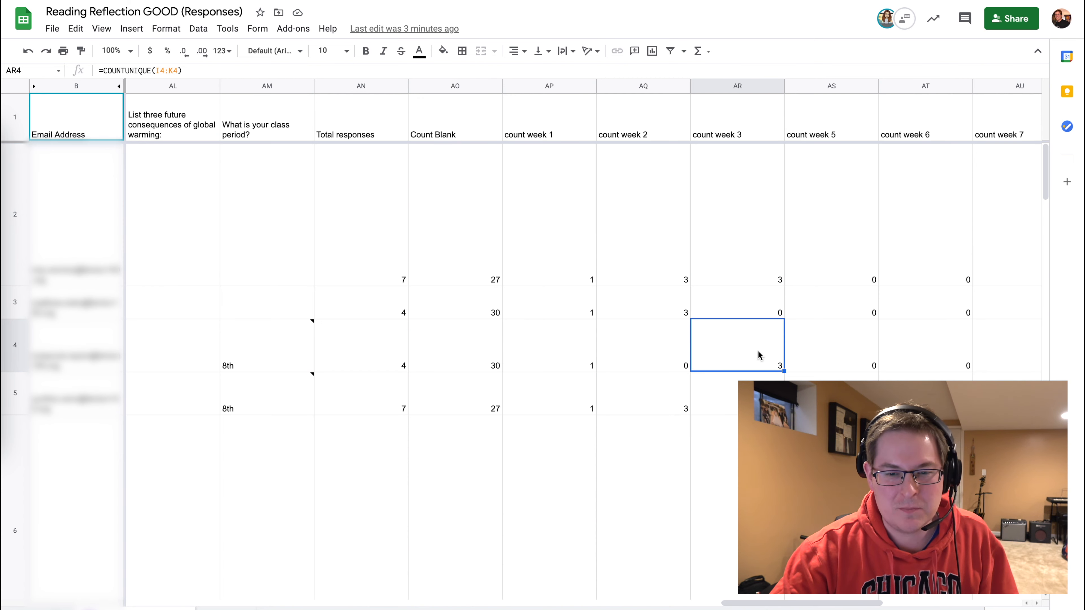
pyautogui.hscroll(7, 758, 351)
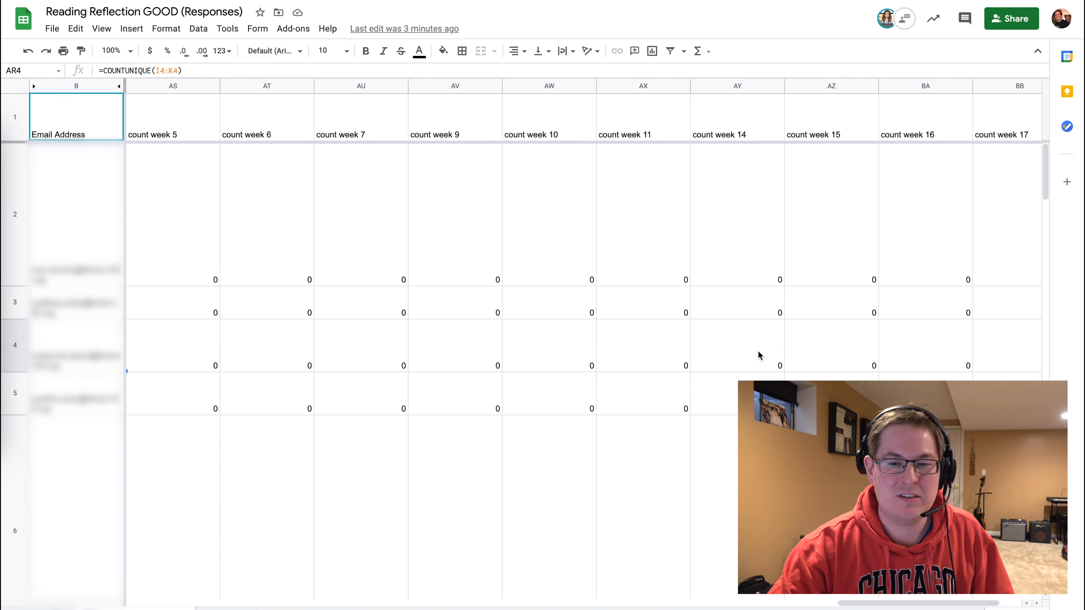
pyautogui.click(660, 349)
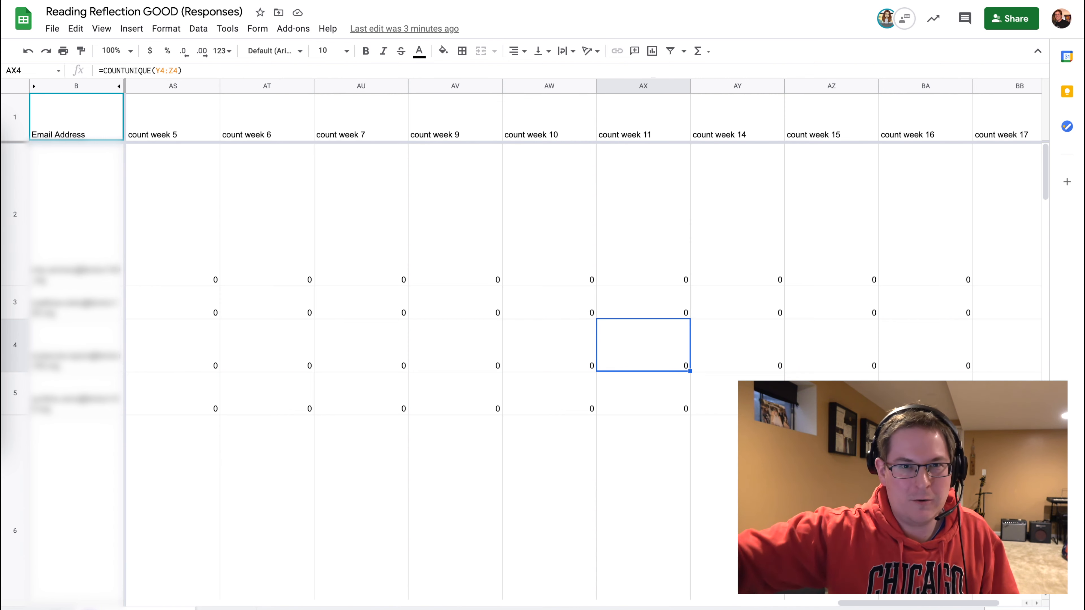
# Inspect the remaining count week formulas in row 4 and the red fill of the Cut Bank answer in H10.
pyautogui.press('Right')
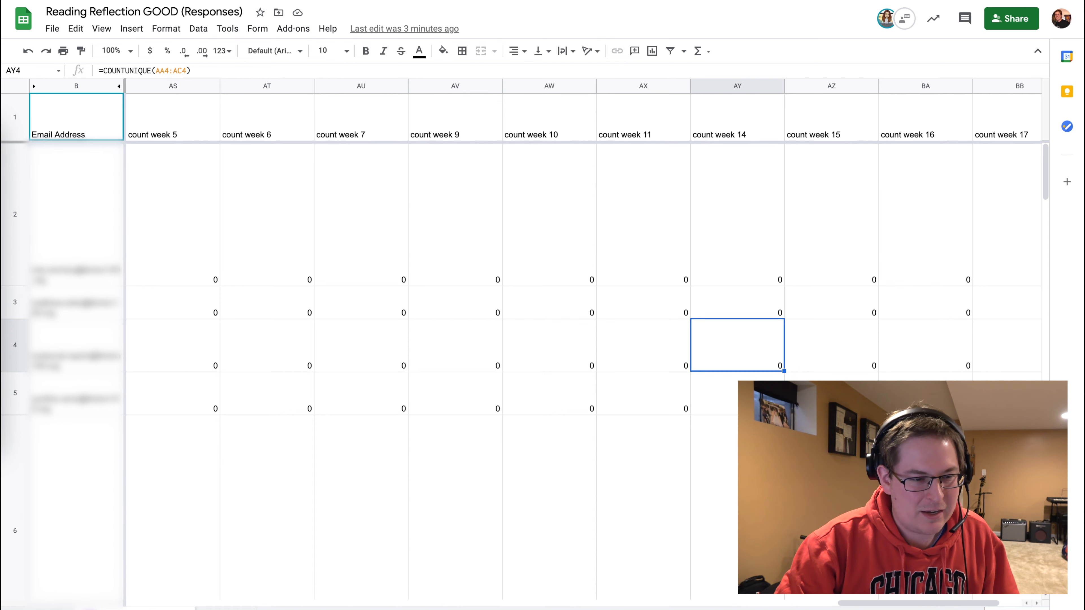
pyautogui.press('Right')
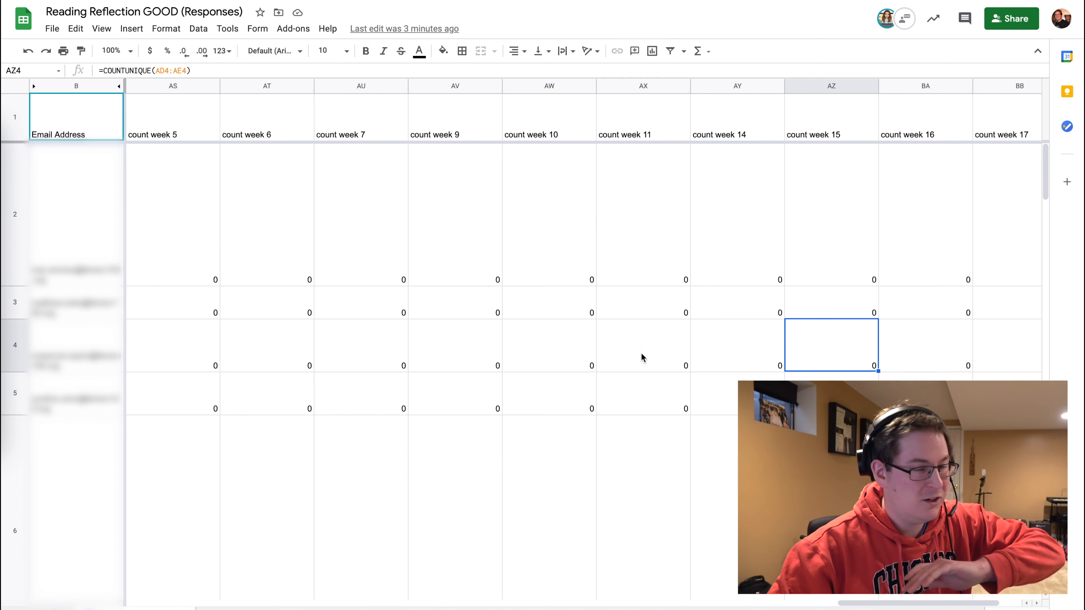
pyautogui.hscroll(-15, 572, 344)
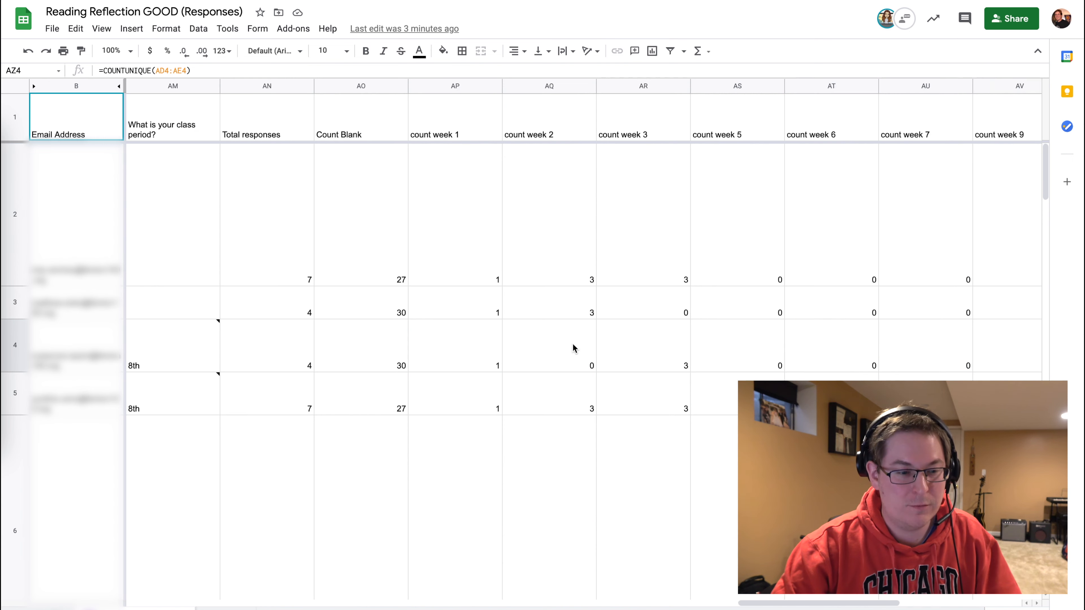
pyautogui.hscroll(-5, 572, 349)
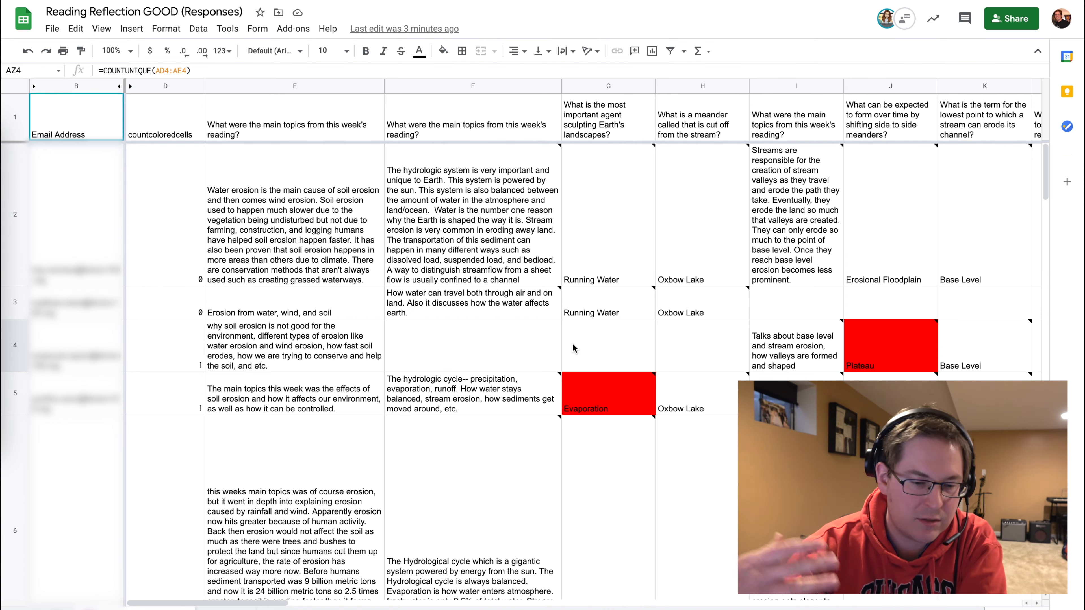
pyautogui.scroll(-10, 572, 344)
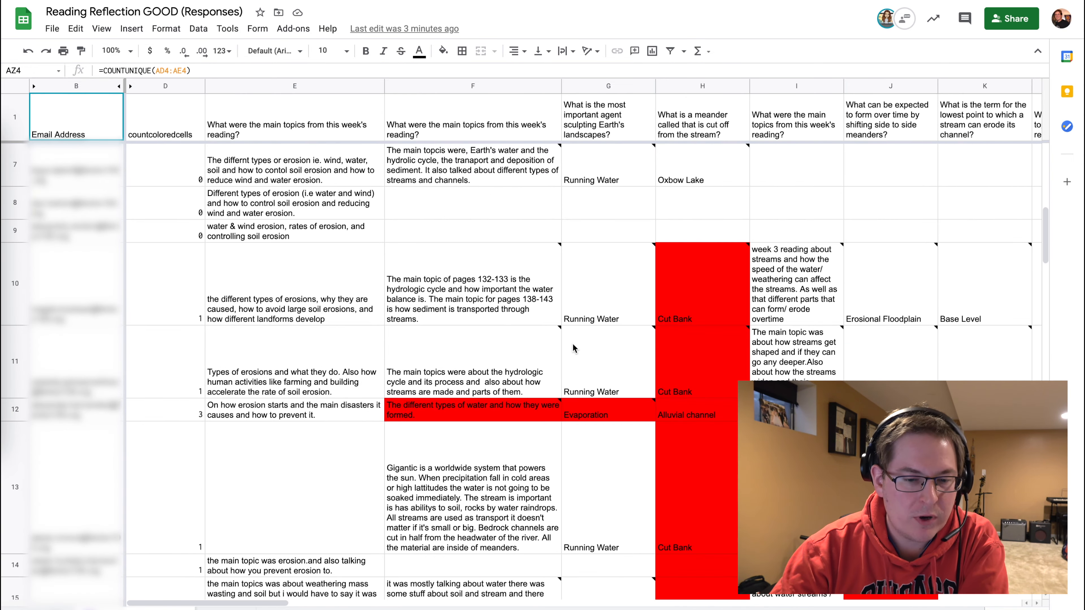
pyautogui.scroll(-1, 572, 344)
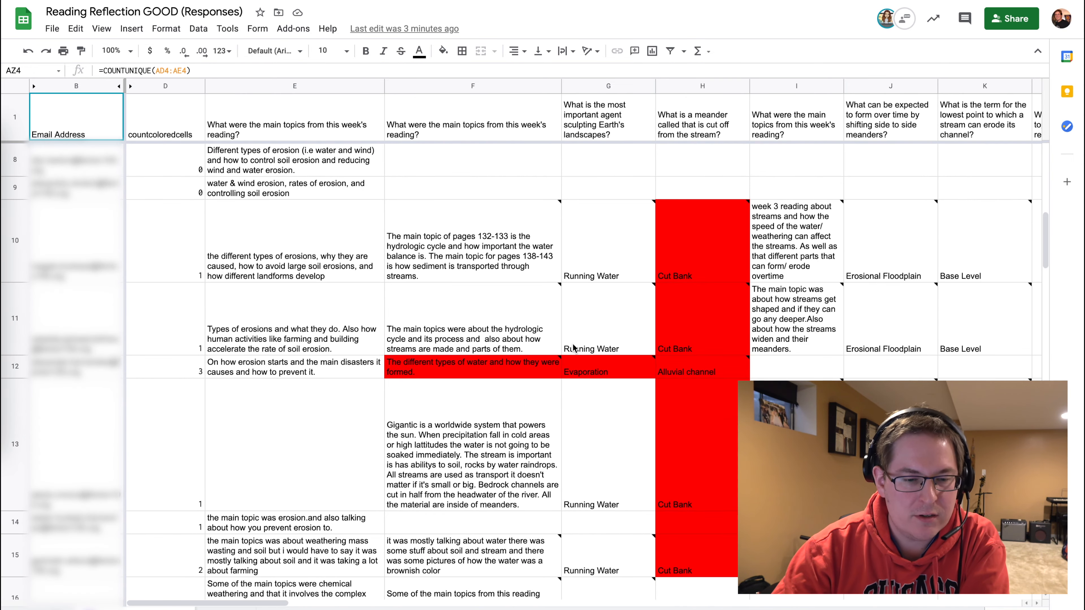
pyautogui.click(687, 260)
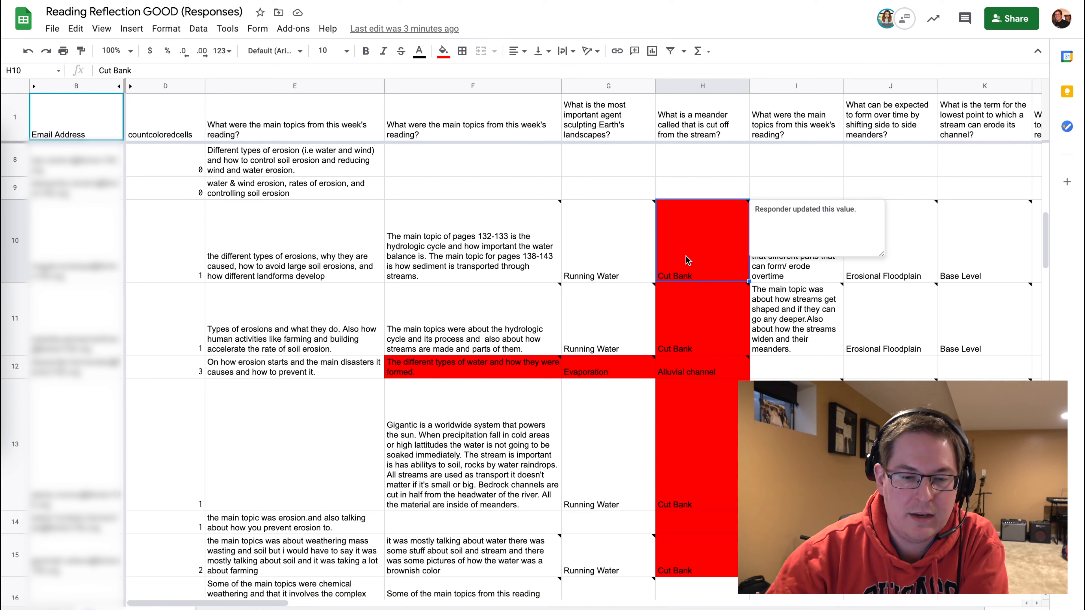
pyautogui.click(444, 51)
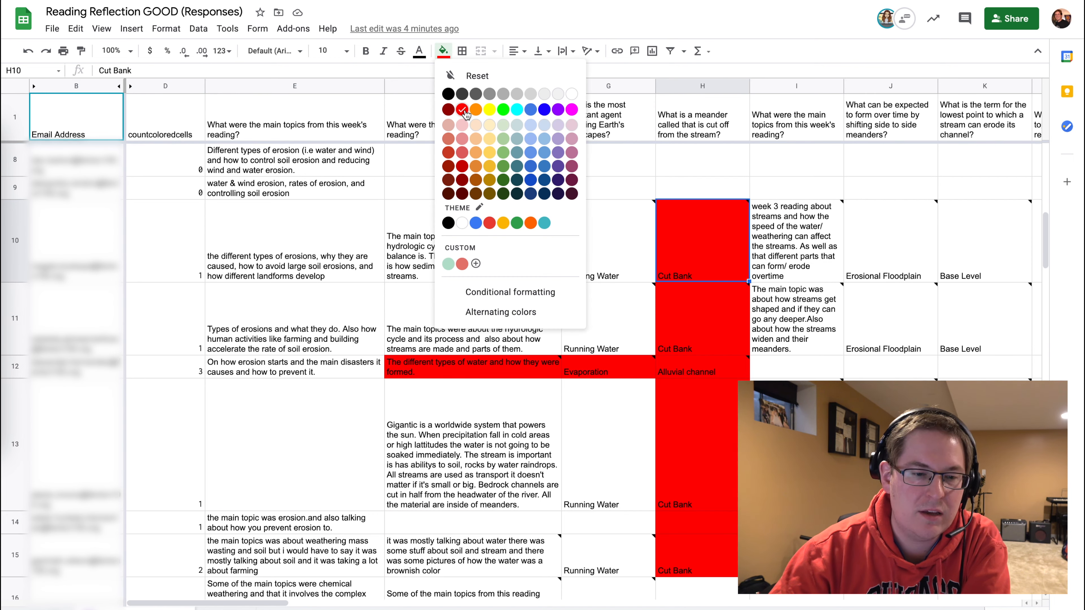
pyautogui.click(443, 52)
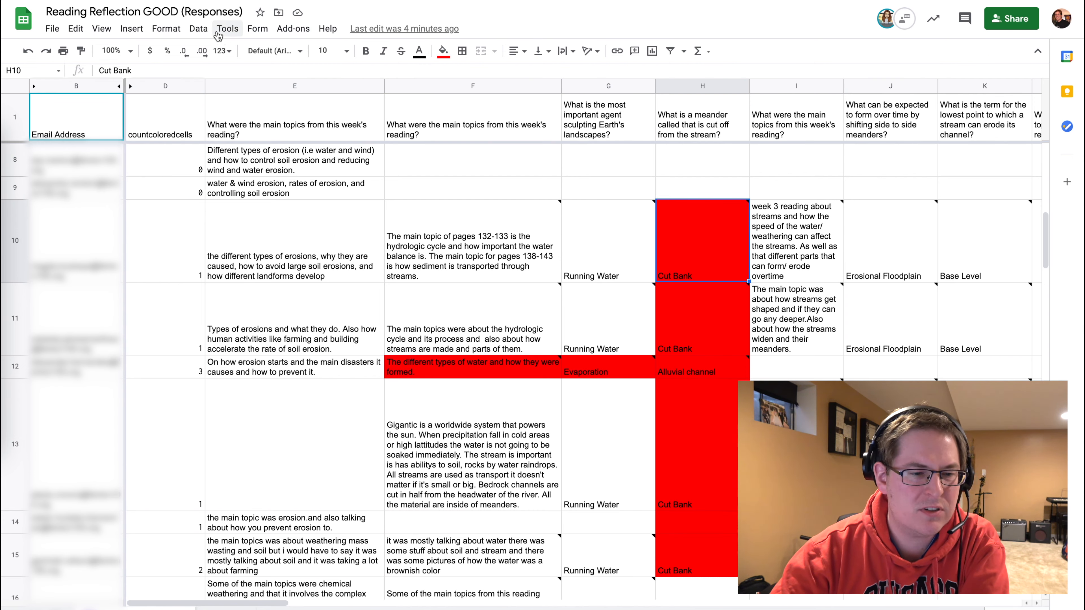
# Open the Script editor and examine the countColoredCells function and its countRange and colorRef parameters.
pyautogui.click(205, 33)
pyautogui.moveTo(227, 34)
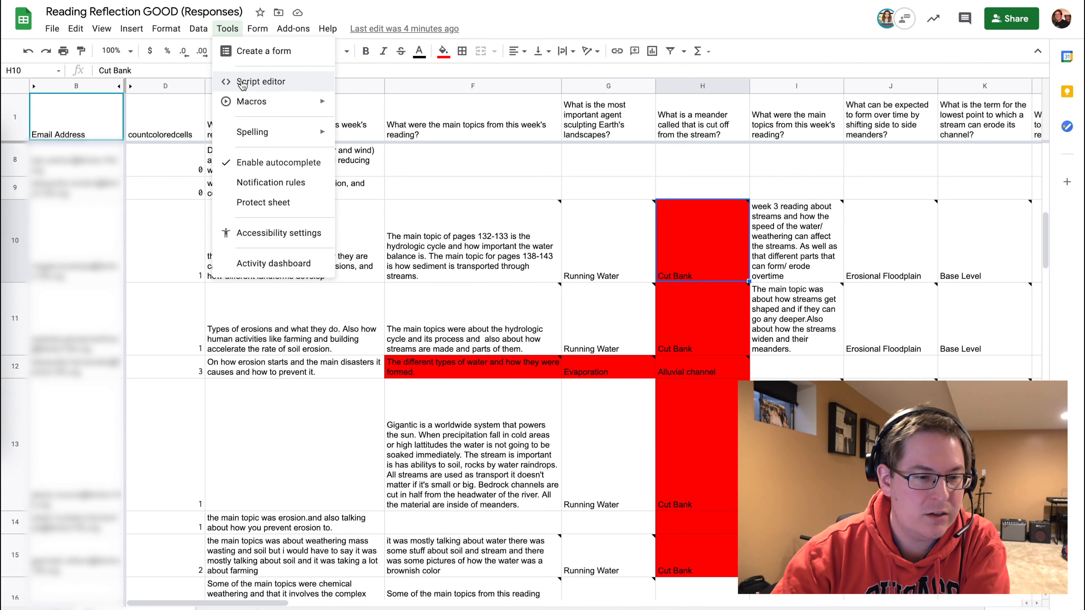
pyautogui.click(242, 83)
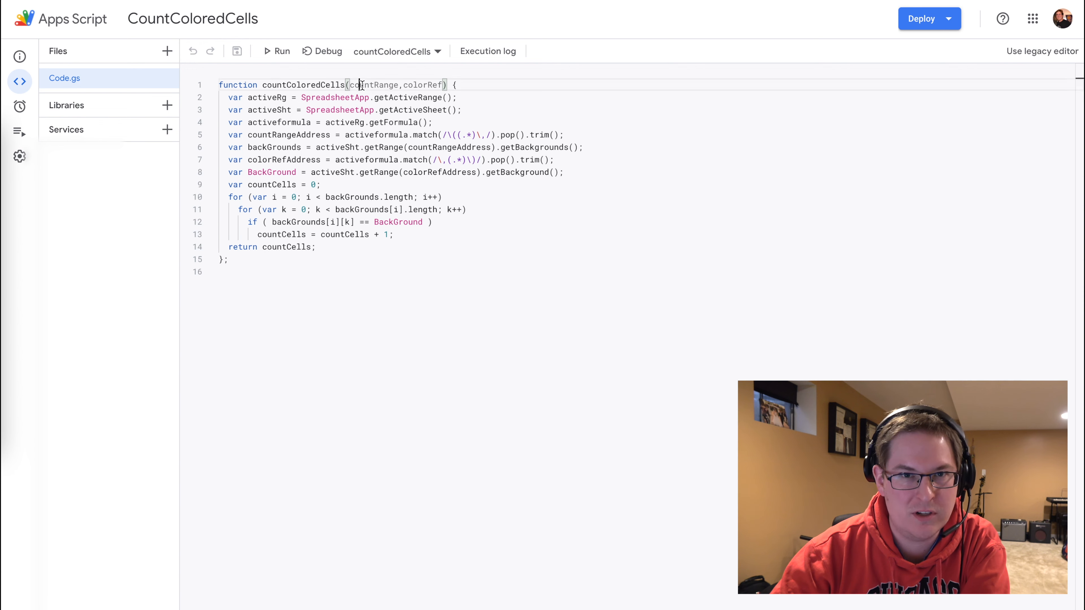
pyautogui.doubleClick(363, 85)
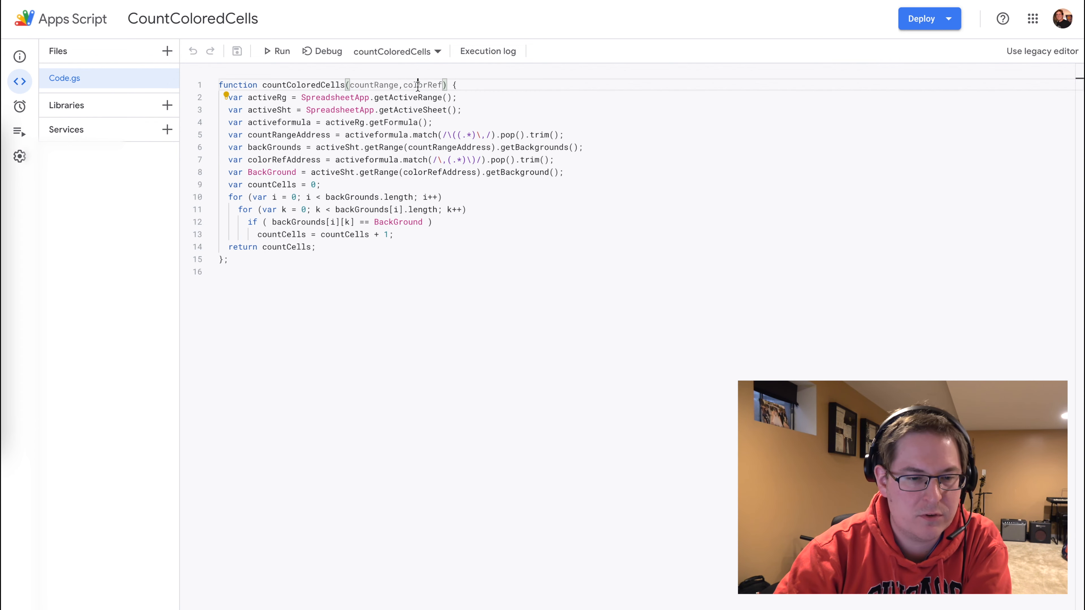
pyautogui.doubleClick(417, 85)
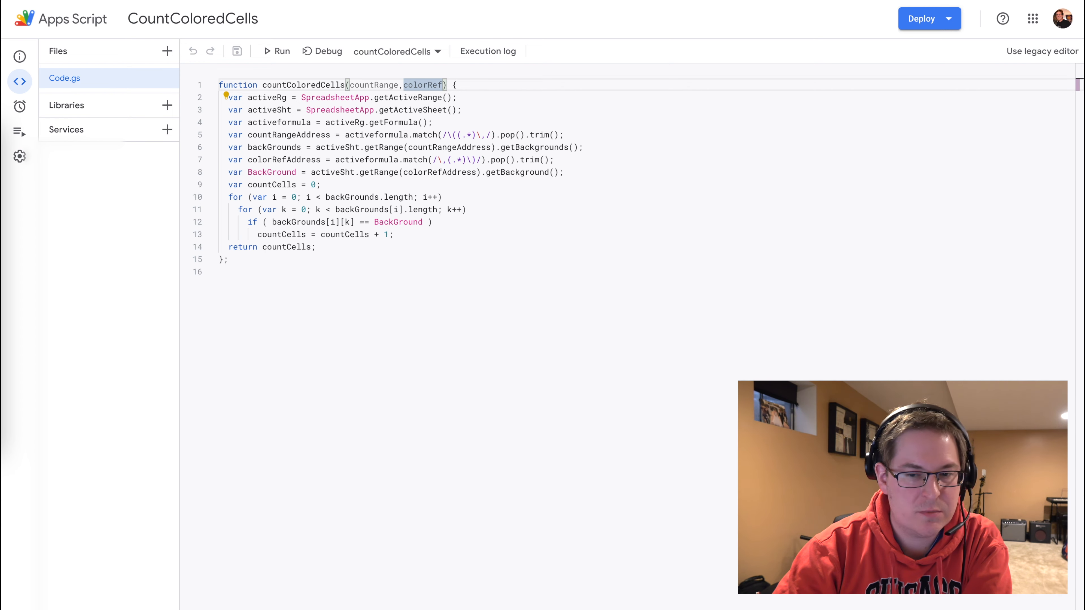
pyautogui.click(615, 1)
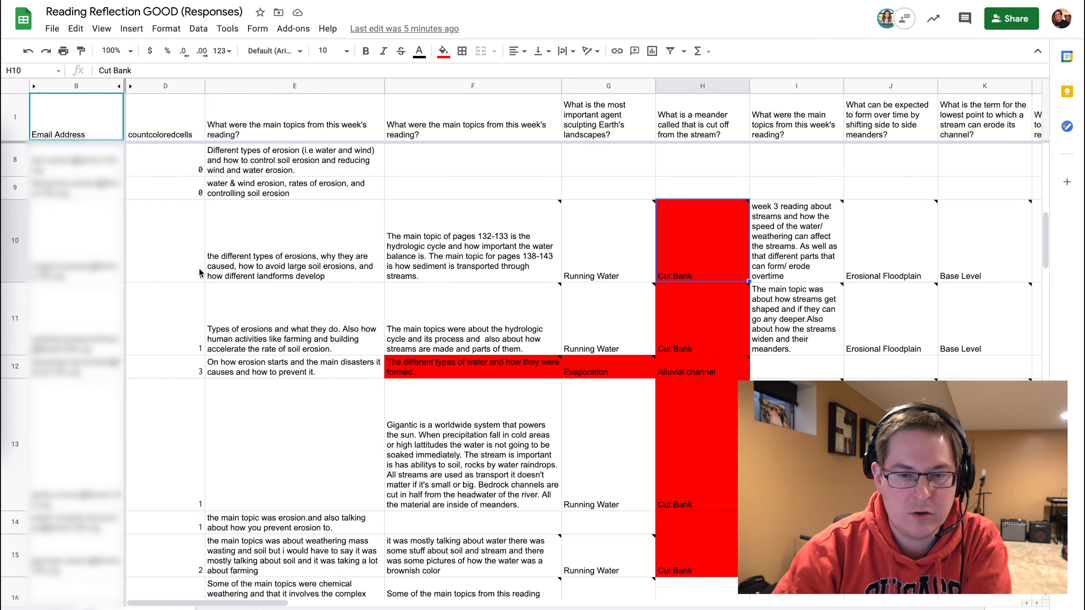
# Step through the countcoloredcells formulas in column D for the first response rows.
pyautogui.click(168, 135)
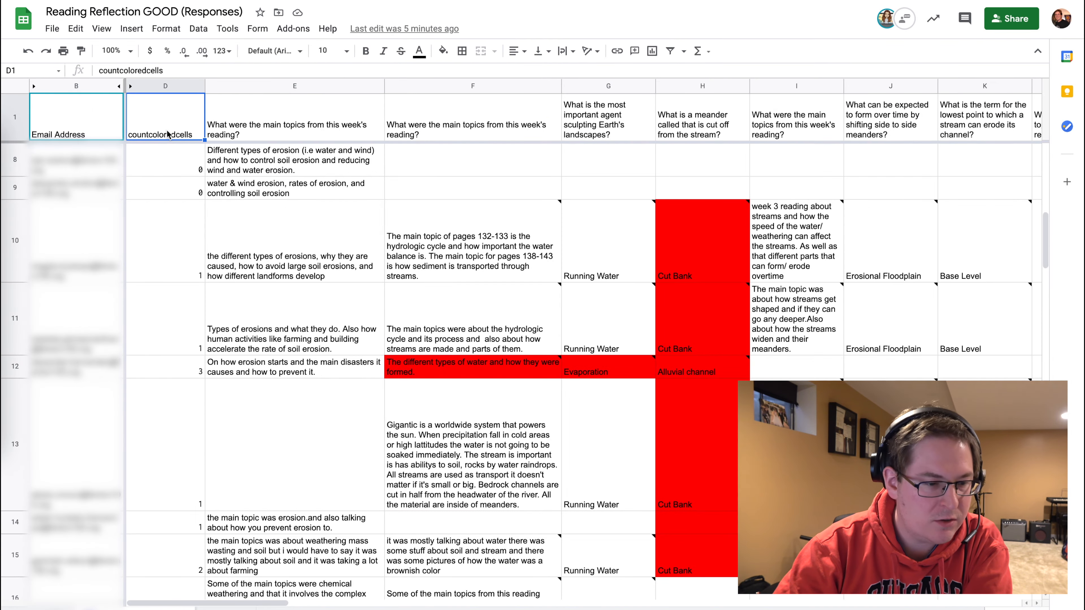
pyautogui.press('Down')
pyautogui.press('Down')
pyautogui.press('Down')
pyautogui.press('Down')
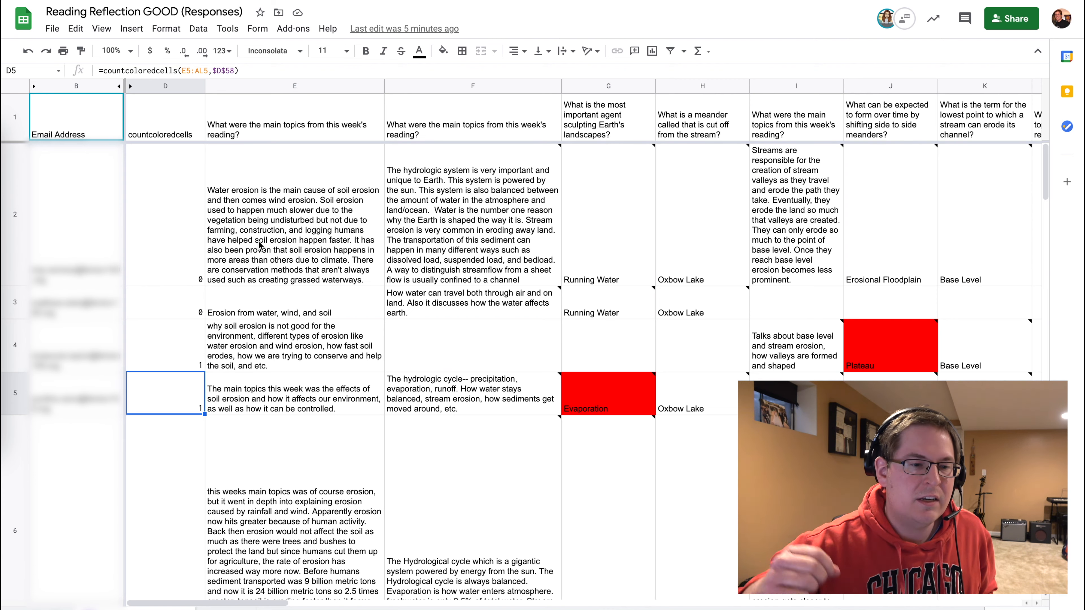
pyautogui.press('Up')
pyautogui.press('Up')
pyautogui.press('Up')
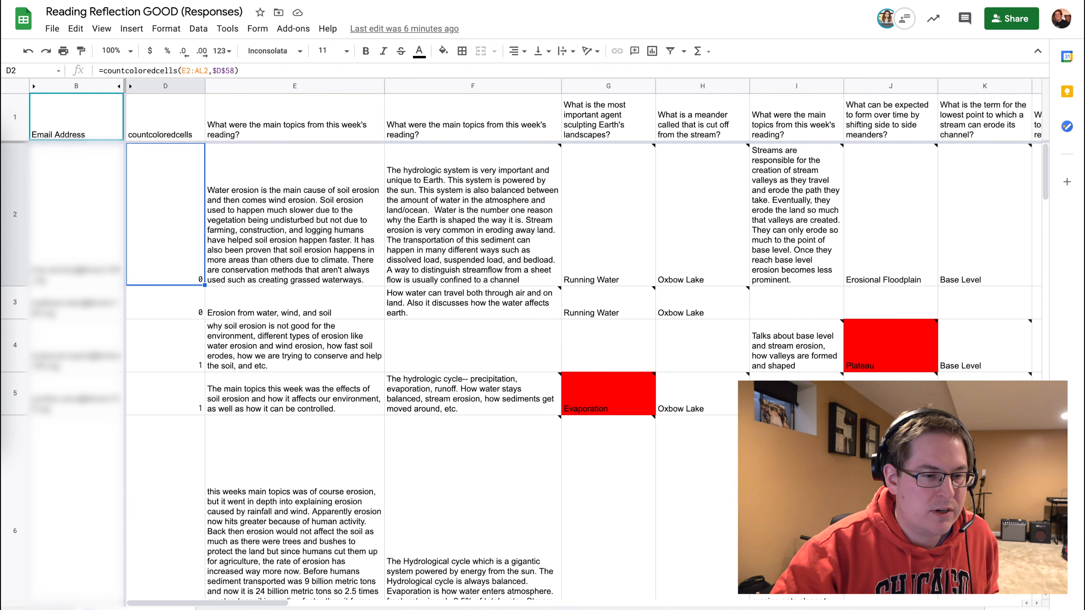
pyautogui.press('Down')
pyautogui.press('Down')
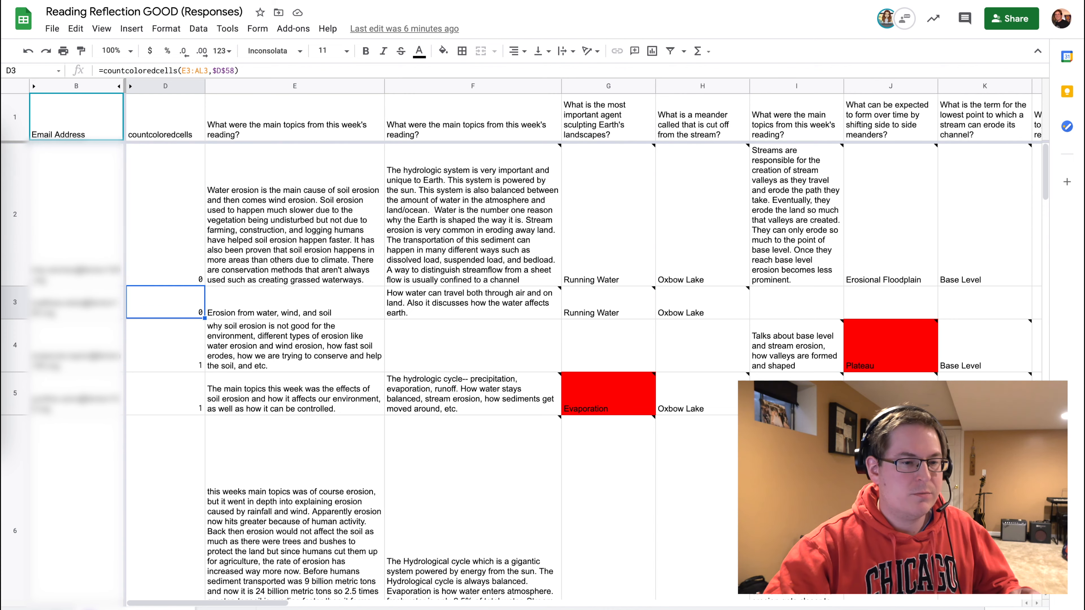
pyautogui.press('Down')
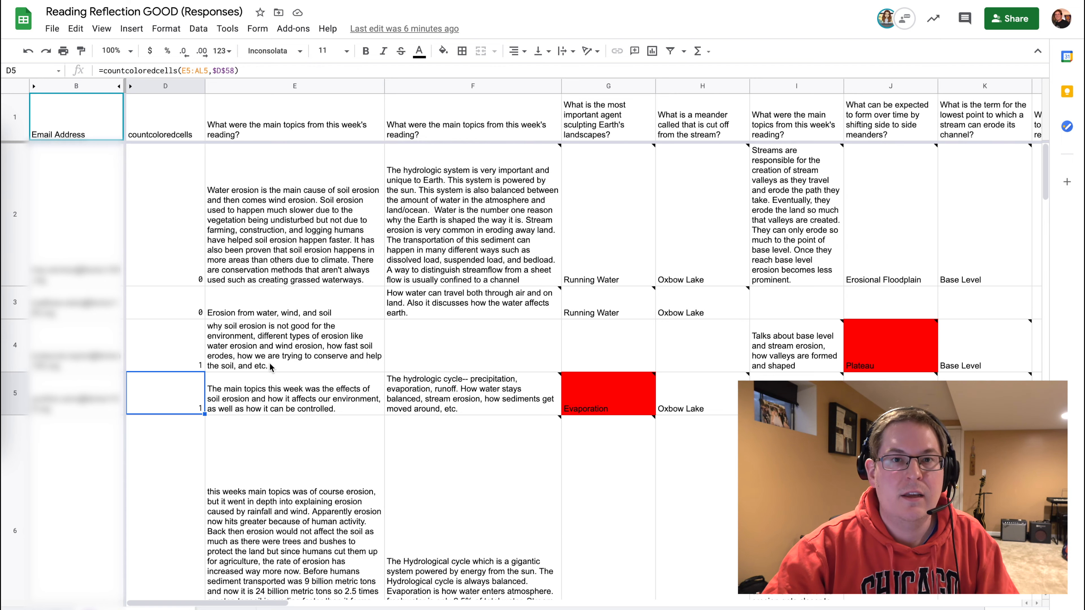
# Locate the red colour reference cell D58 used by the countcoloredcells formulas.
pyautogui.scroll(-15, 455, 207)
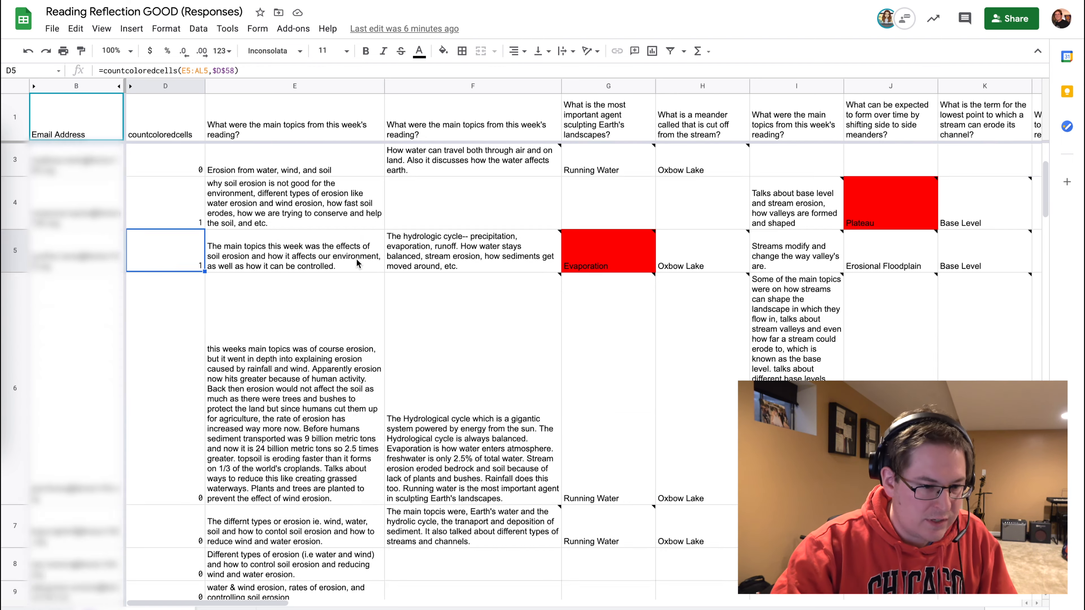
pyautogui.scroll(-3, 357, 263)
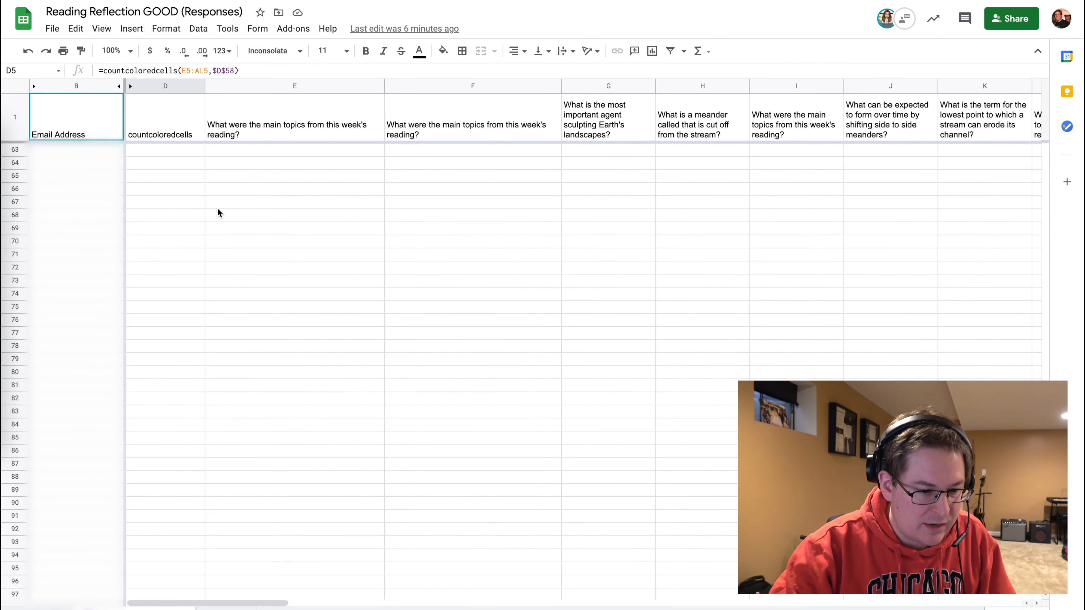
pyautogui.scroll(2, 218, 211)
pyautogui.click(183, 189)
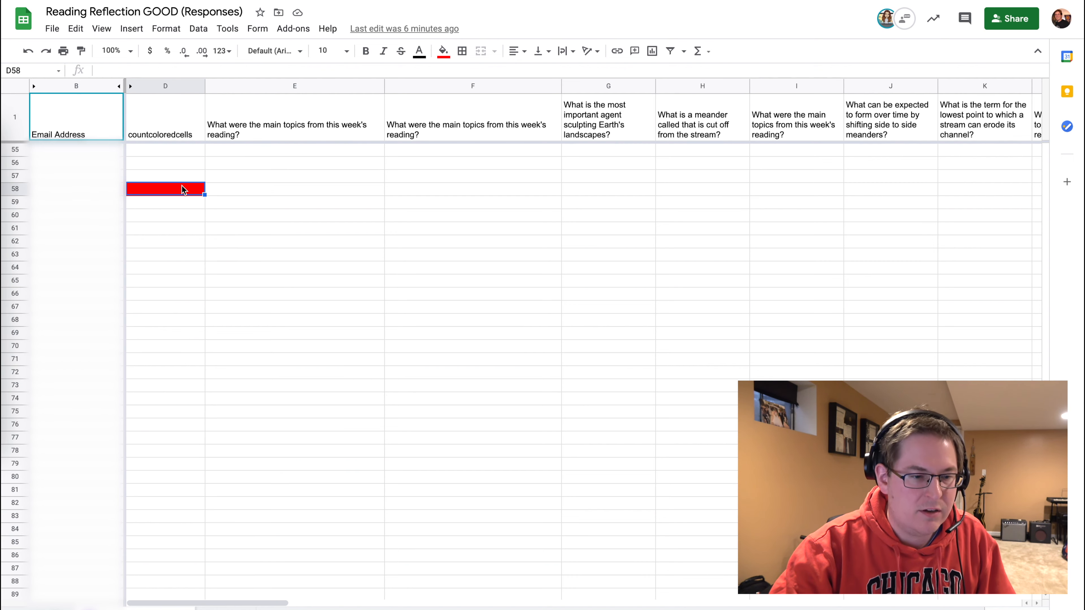
pyautogui.scroll(2, 371, 337)
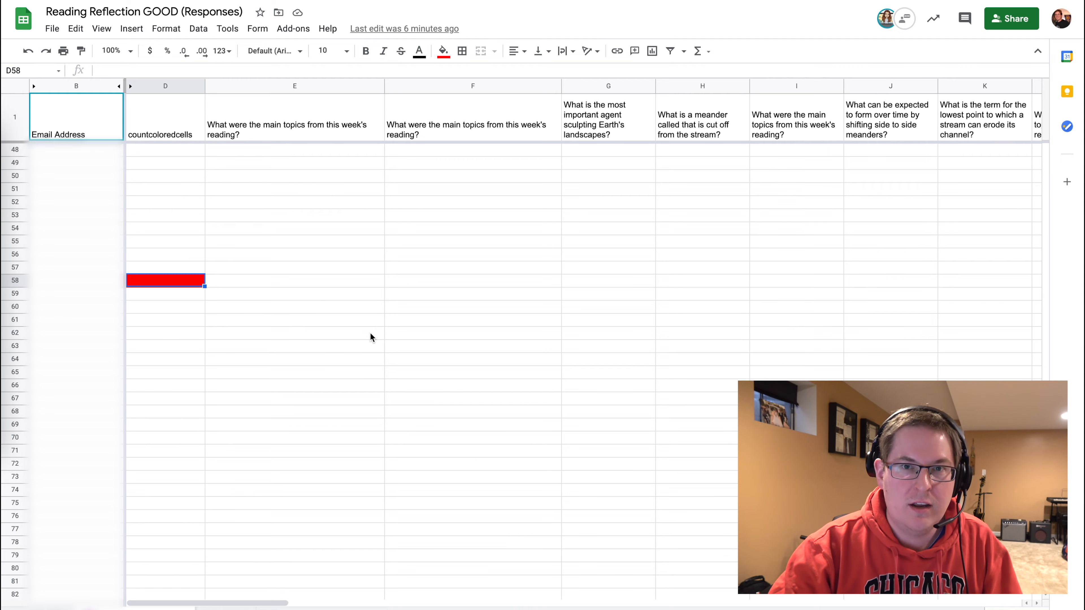
pyautogui.scroll(10, 371, 338)
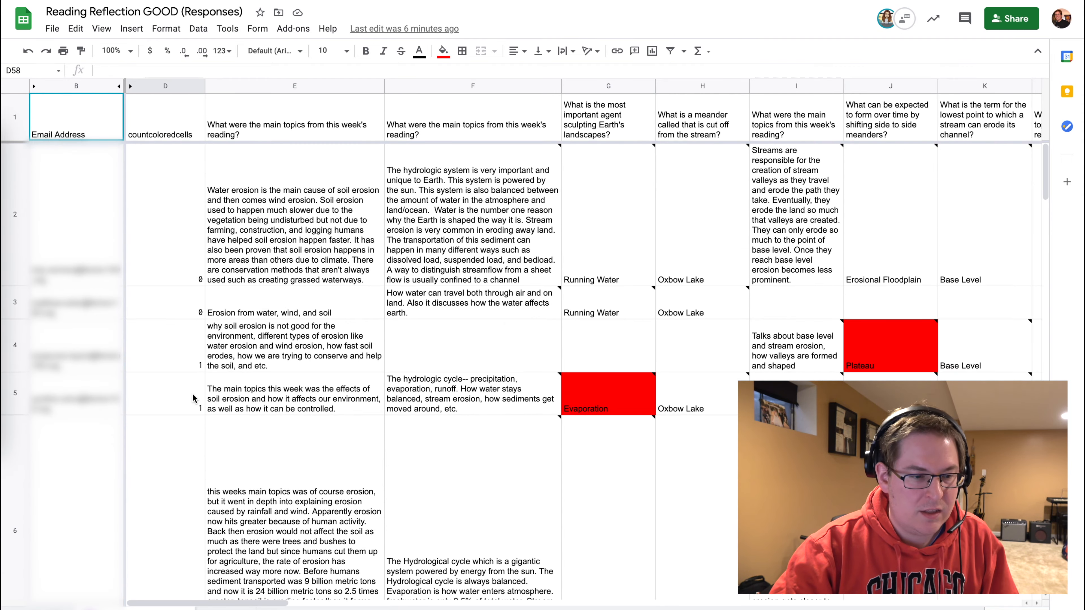
# Fill the row 12 main-topics answer in E12 with red and check that row's colour count in D12.
pyautogui.scroll(-2, 528, 446)
pyautogui.scroll(-5, 529, 446)
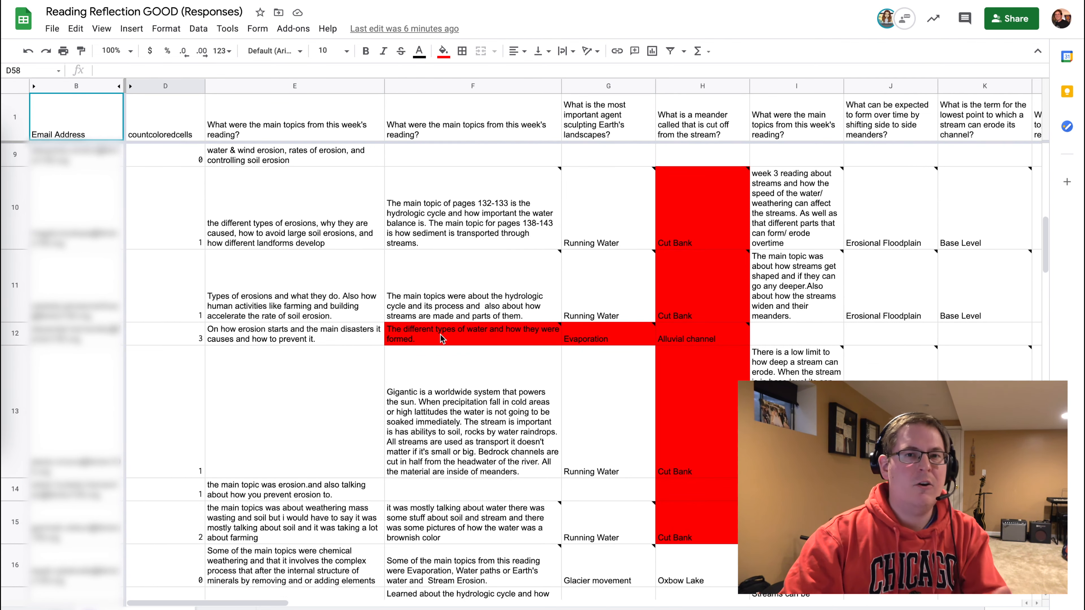
pyautogui.moveTo(440, 334)
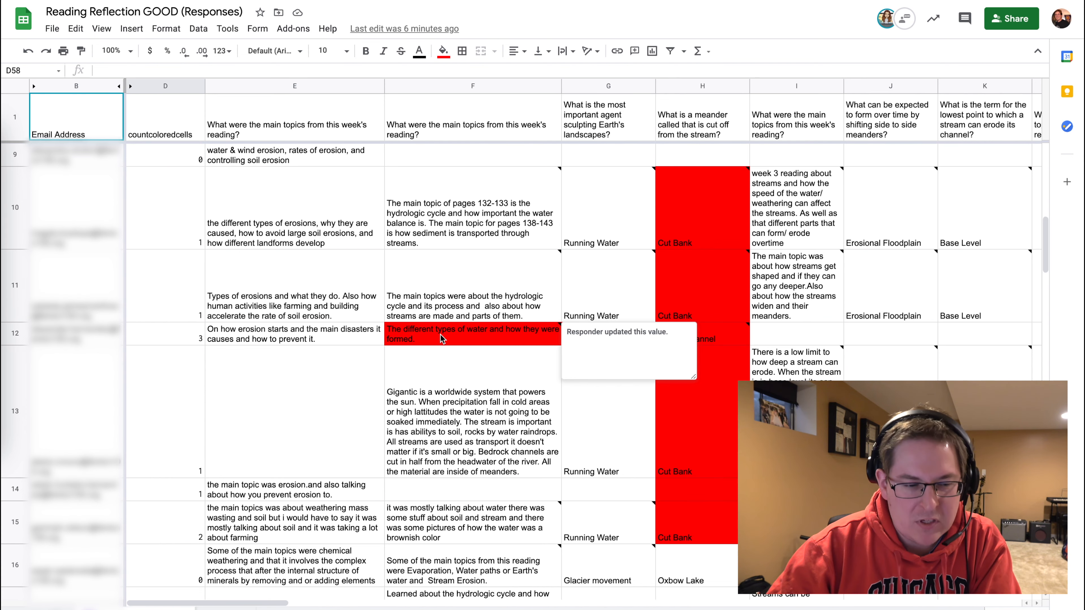
pyautogui.click(305, 335)
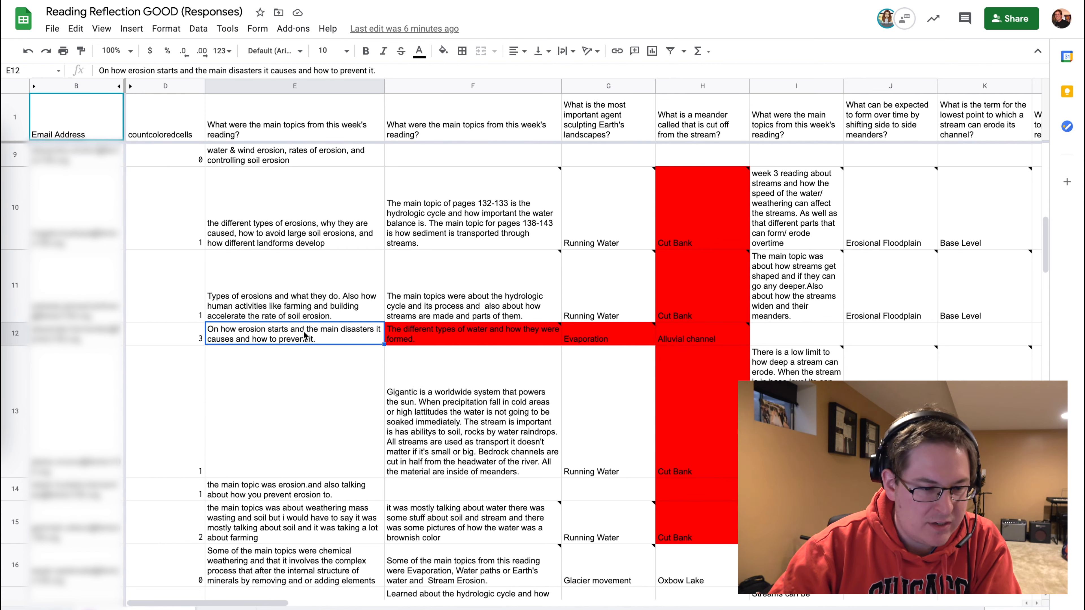
pyautogui.click(443, 50)
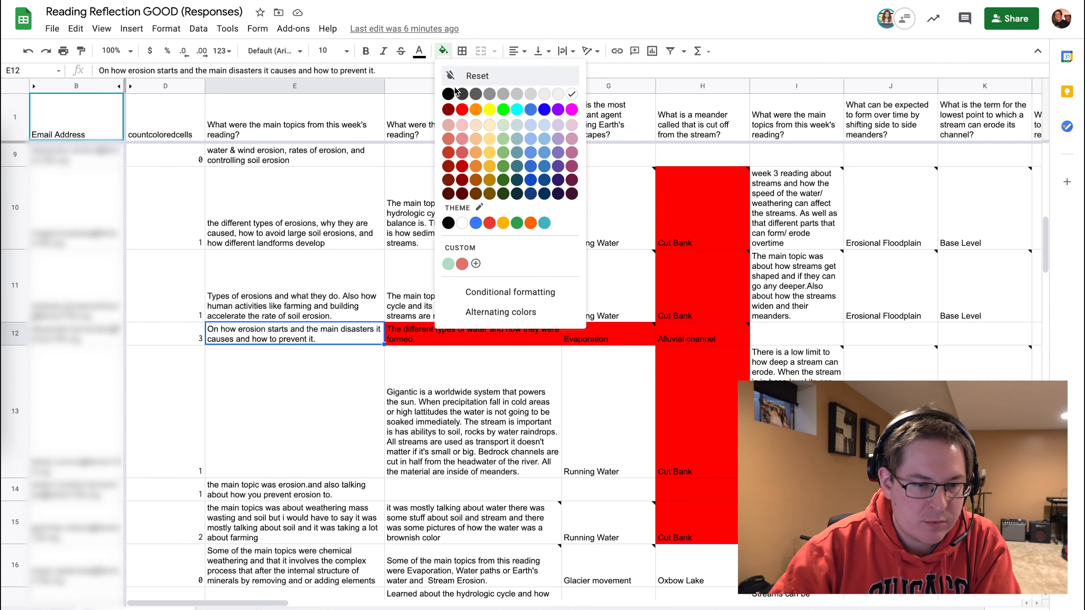
pyautogui.click(462, 109)
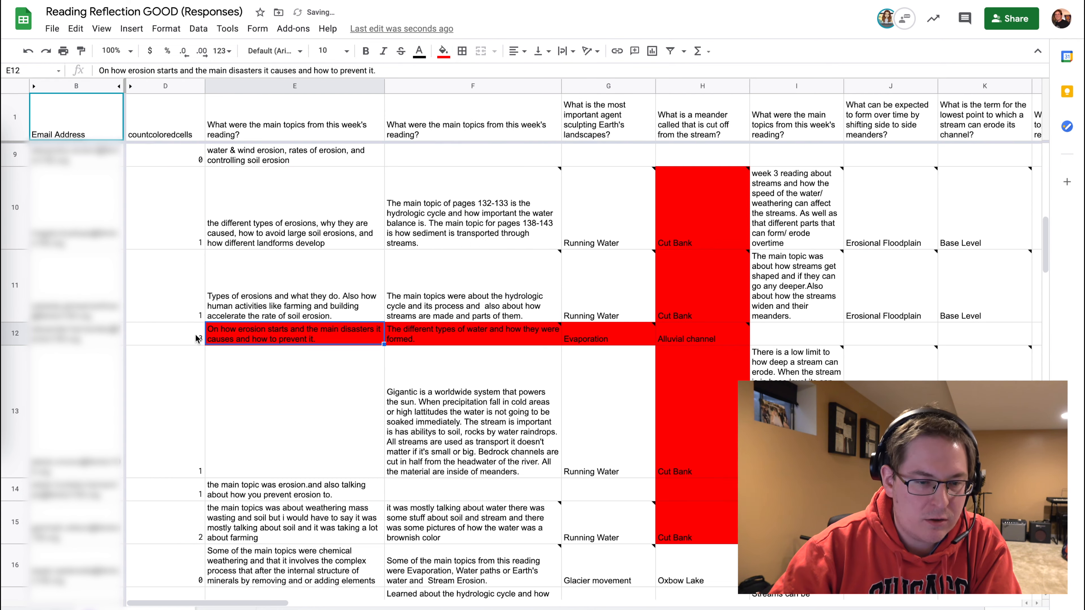
pyautogui.click(181, 333)
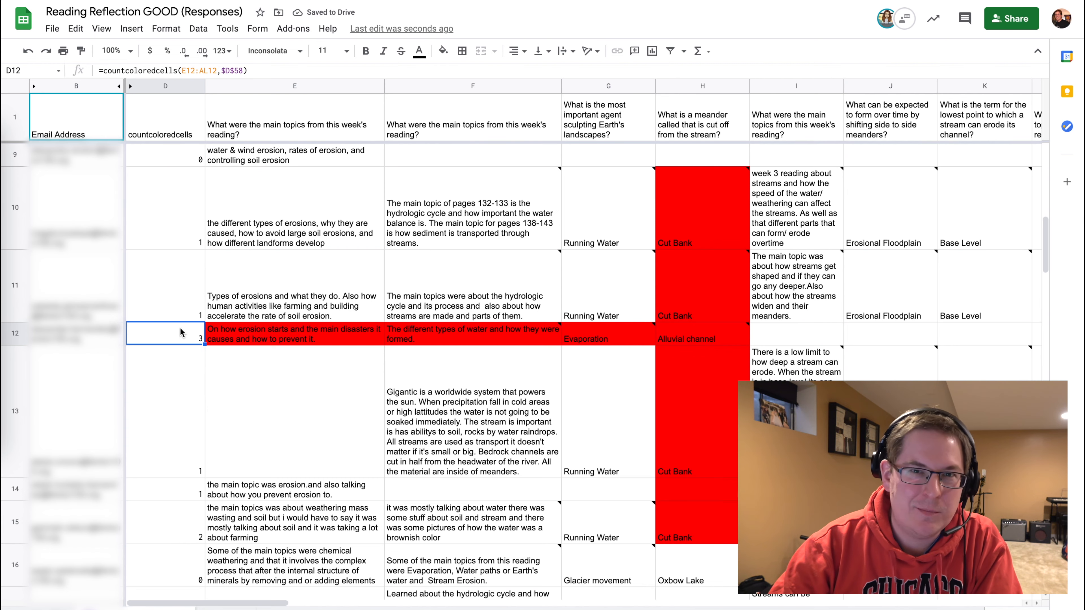
# Clear column D and undo the deletion to recalculate the colour counts, then check D12.
pyautogui.click(169, 87)
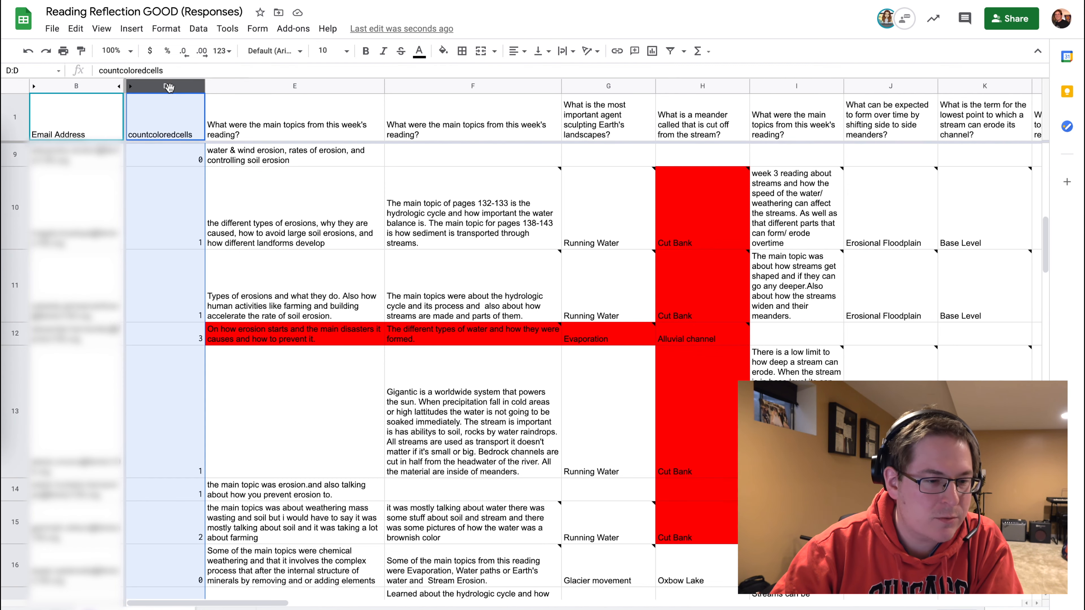
pyautogui.press('Delete')
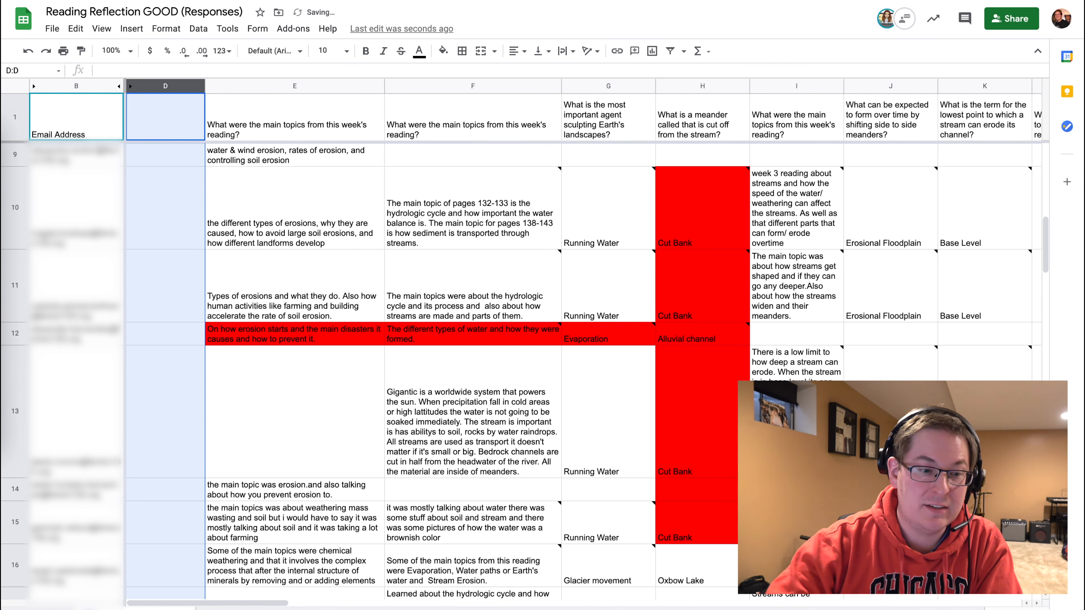
pyautogui.click(76, 28)
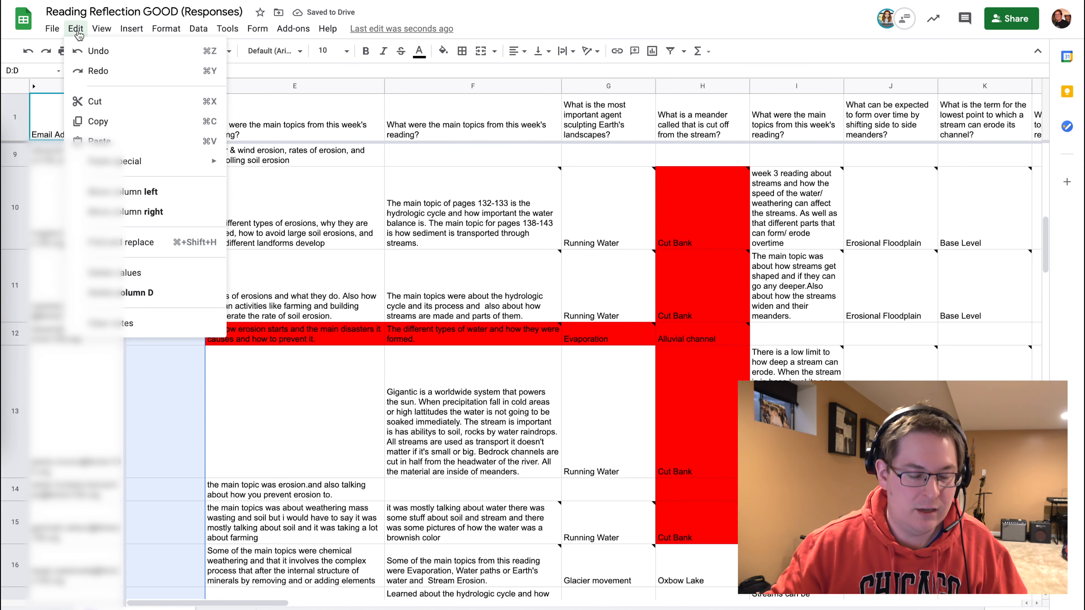
pyautogui.click(91, 55)
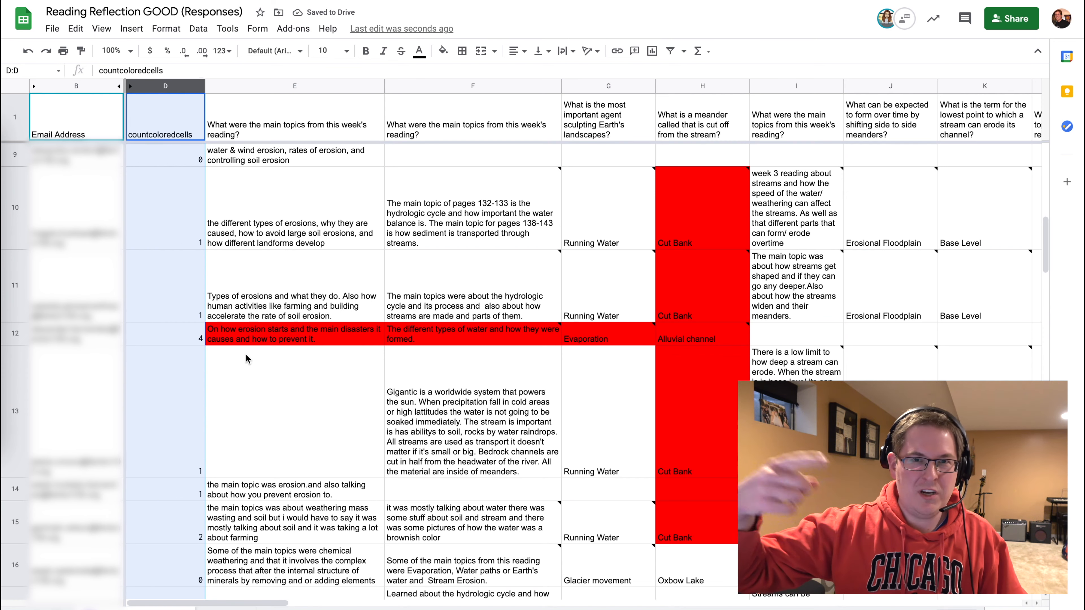
pyautogui.click(185, 343)
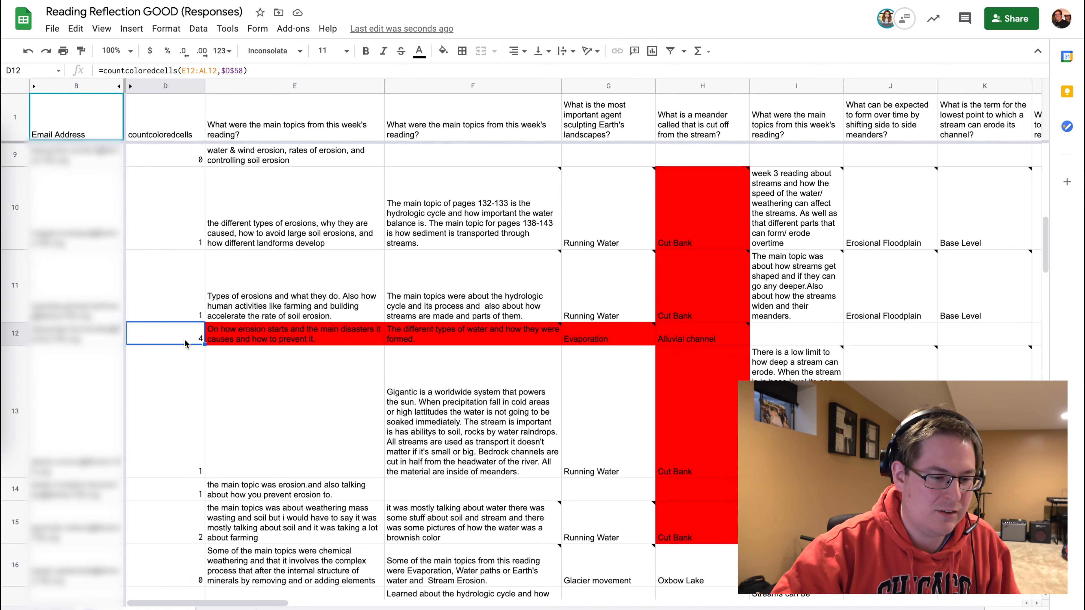
# Remove the red fill from the row 12 main-topics answer in E12.
pyautogui.click(259, 342)
pyautogui.click(443, 53)
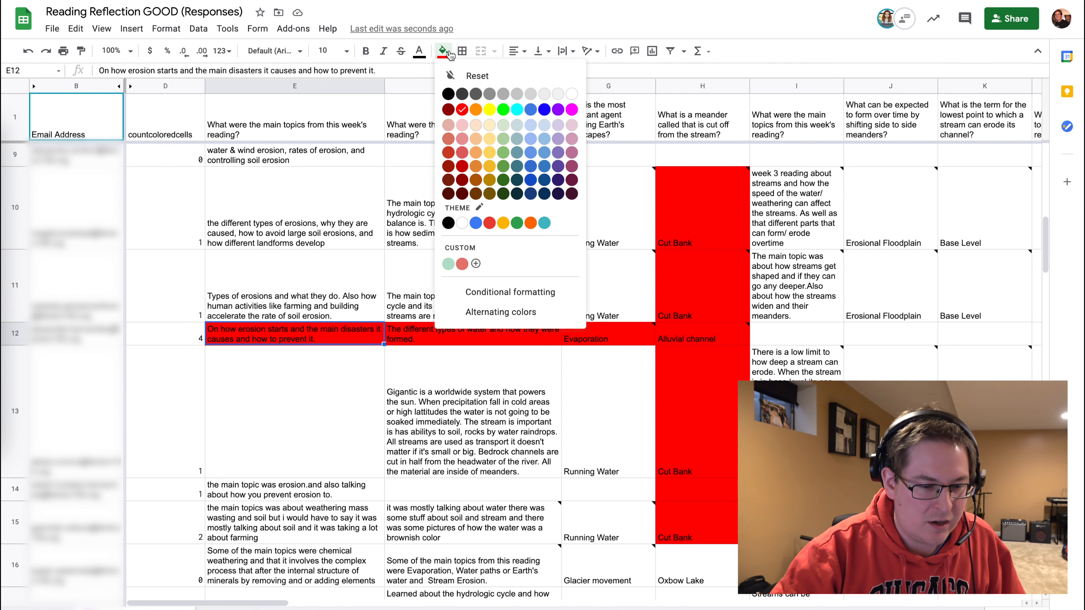
pyautogui.click(478, 83)
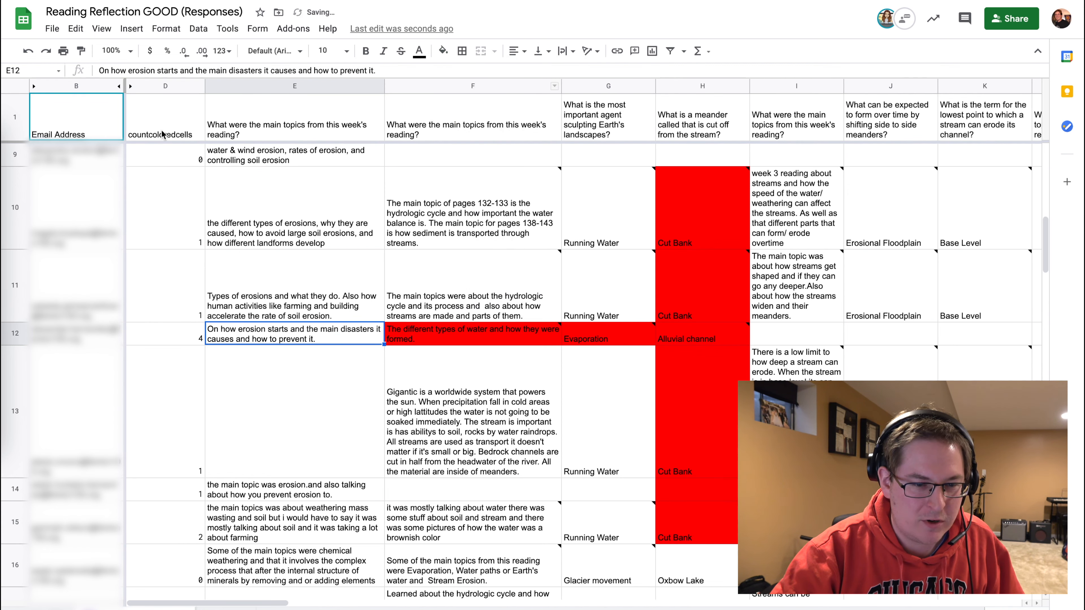
# Recalculate the colour counts by deleting column D's contents and undoing the deletion.
pyautogui.click(165, 86)
pyautogui.press('Delete')
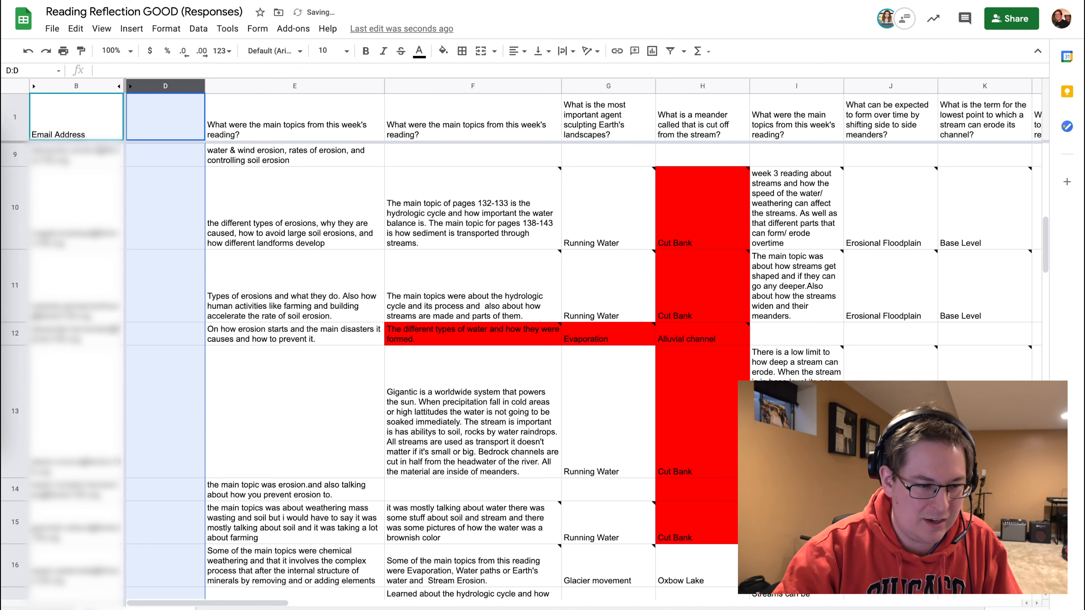
pyautogui.hotkey('ctrl', 'z')
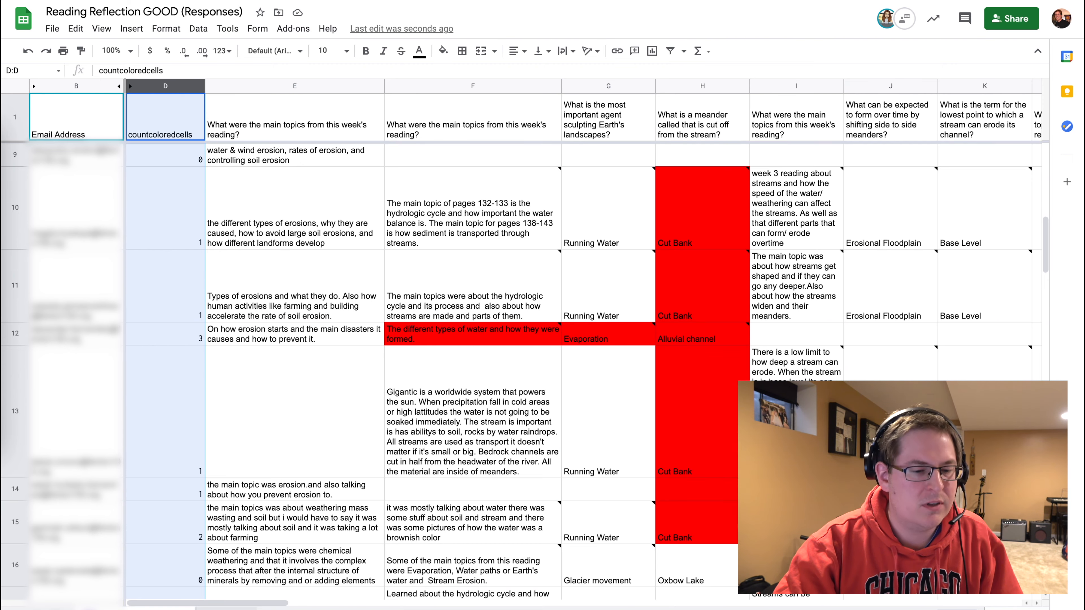
# Switch to the pivot table sheet and open the pivot table editor to review its row grouping settings.
pyautogui.click(226, 608)
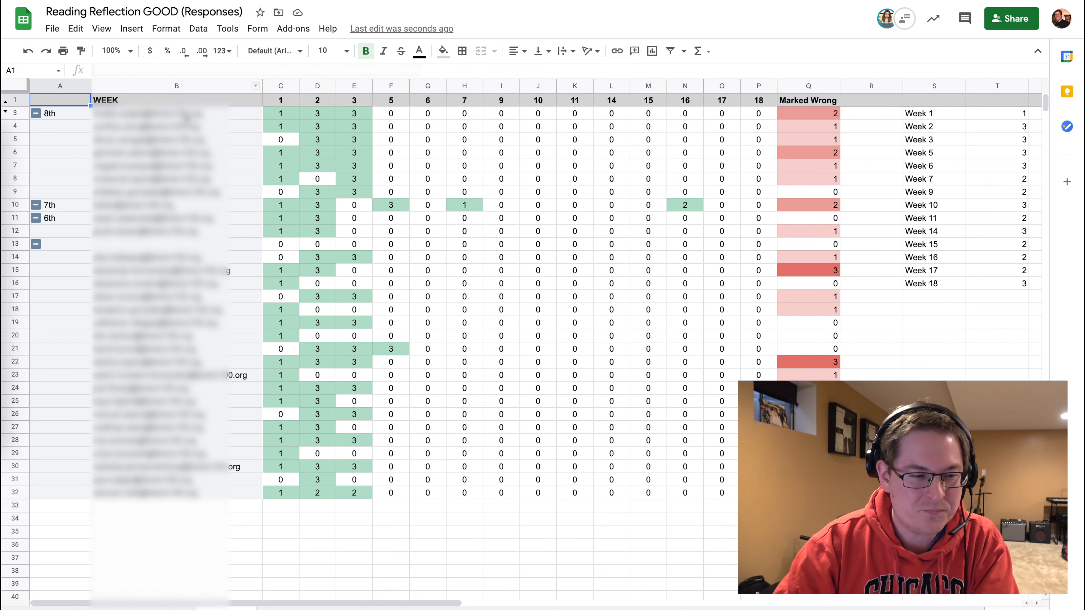
pyautogui.click(187, 117)
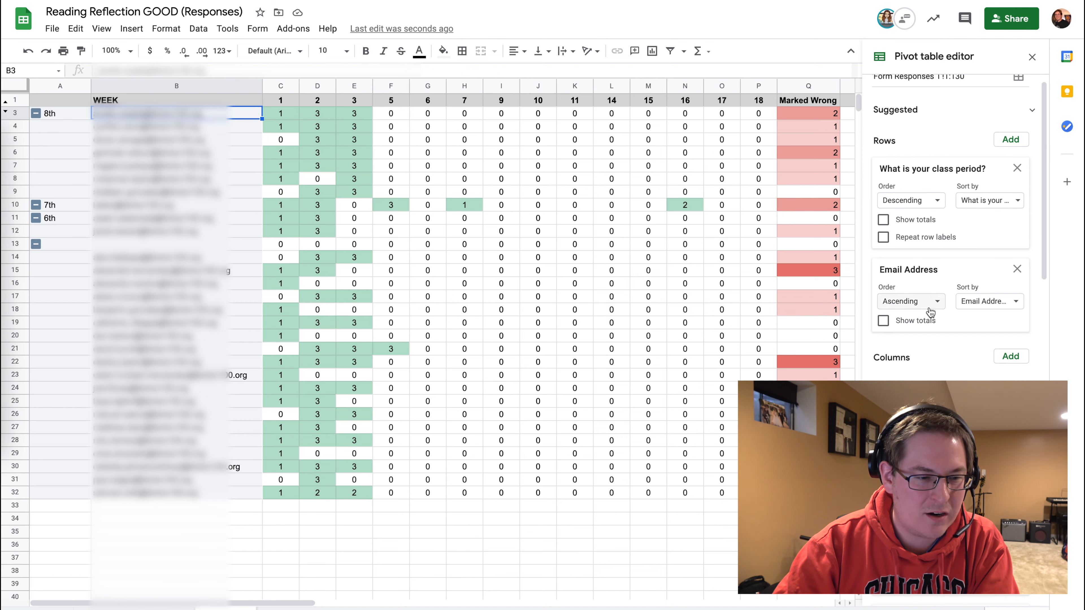
pyautogui.scroll(1, 930, 314)
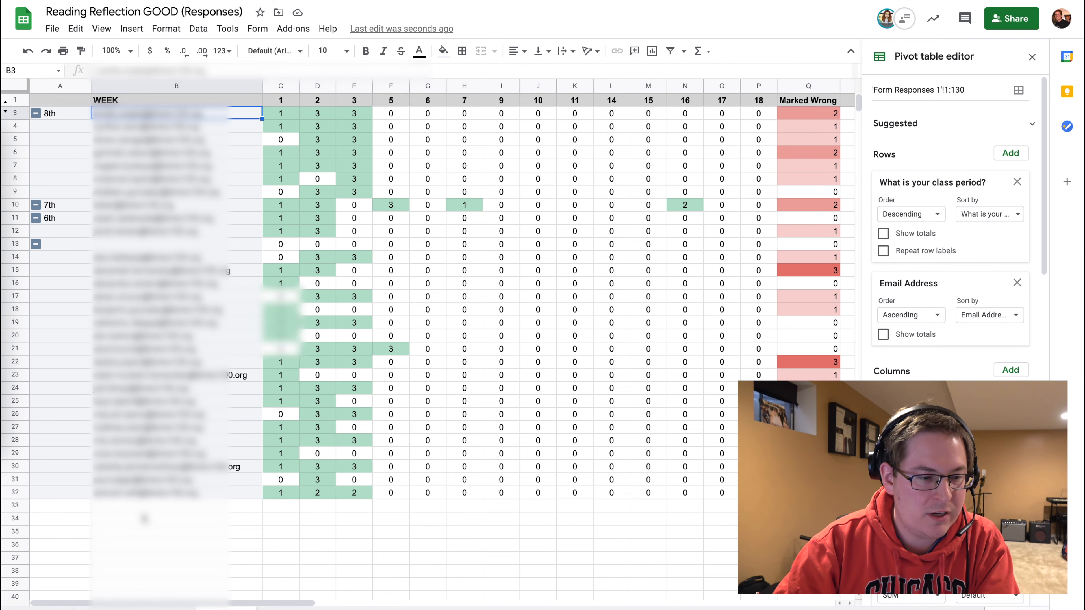
# Collapse and re-expand the 8th class period group in the pivot table.
pyautogui.moveTo(155, 465)
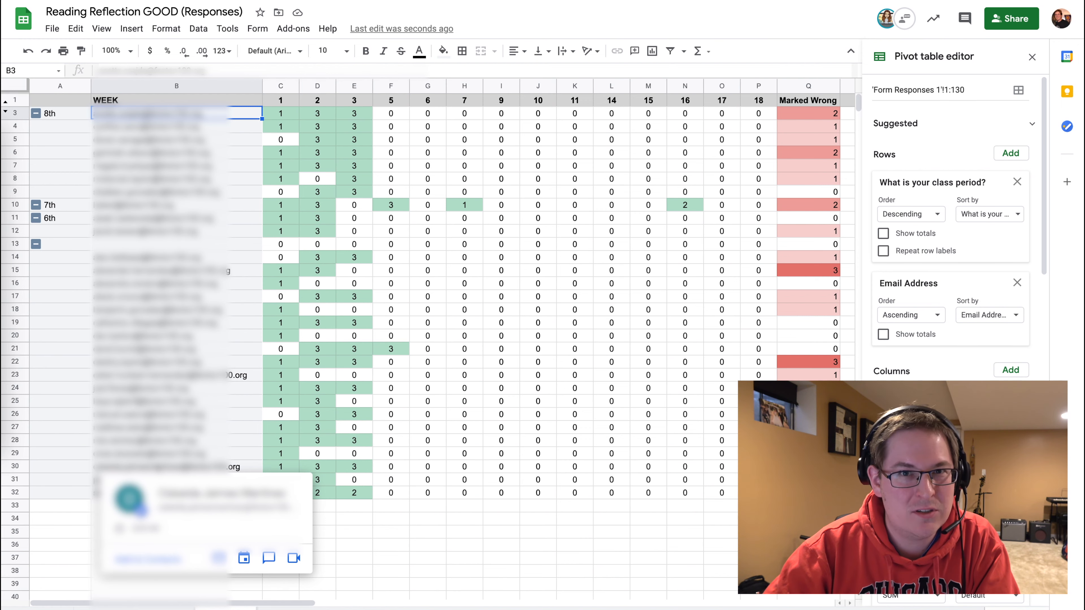
pyautogui.click(36, 113)
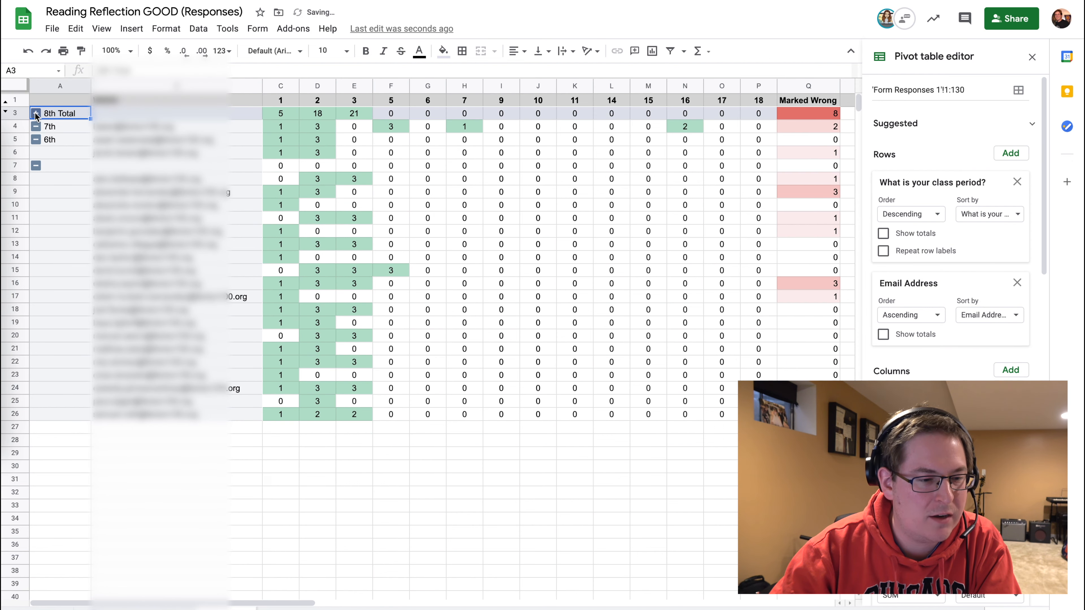
pyautogui.click(36, 114)
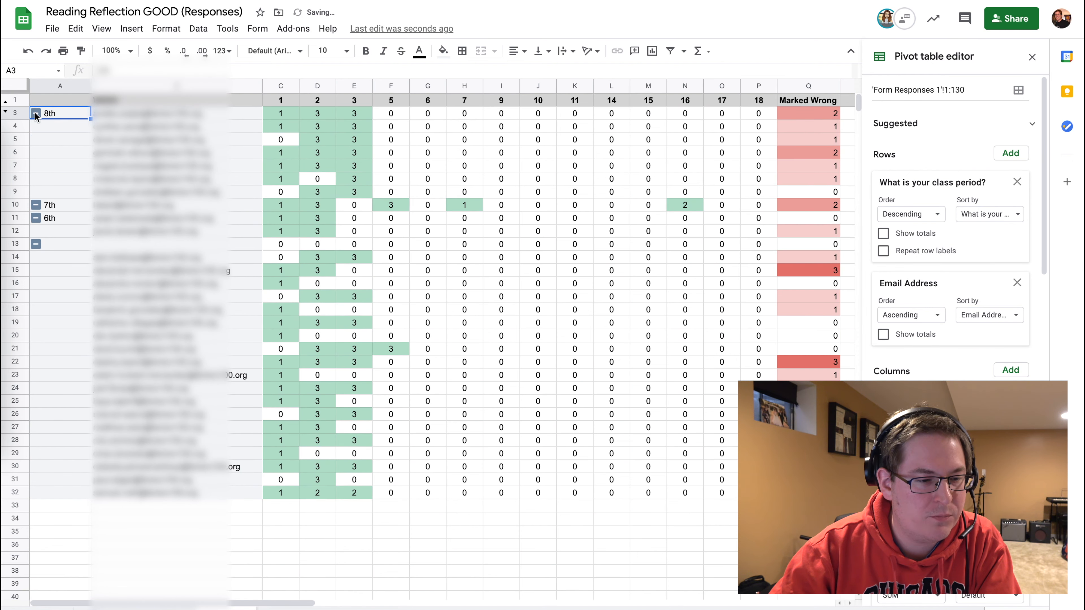
pyautogui.click(35, 113)
pyautogui.click(35, 113)
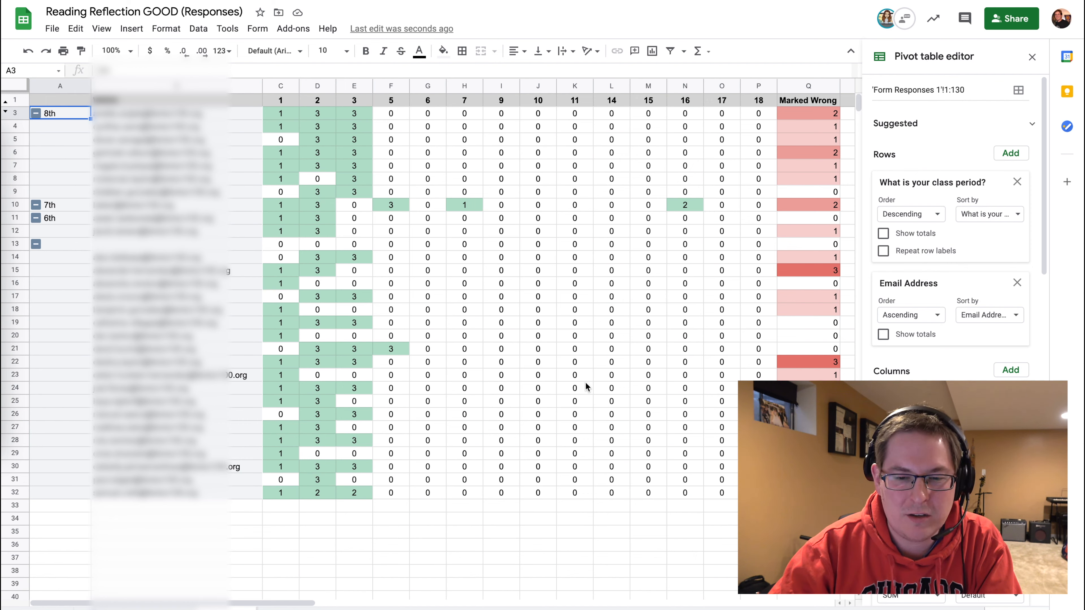
# Review the pivot table's weekly count values and the Marked Wrong column, then close the pivot table editor.
pyautogui.scroll(-5, 941, 275)
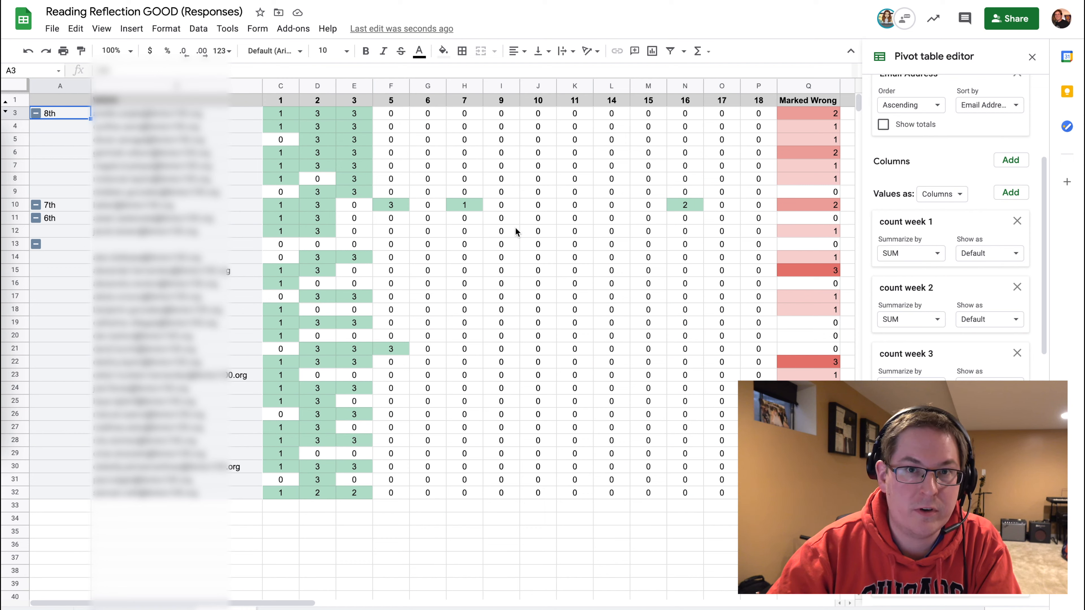
pyautogui.moveTo(282, 118); pyautogui.dragTo(474, 301)
pyautogui.click(278, 100)
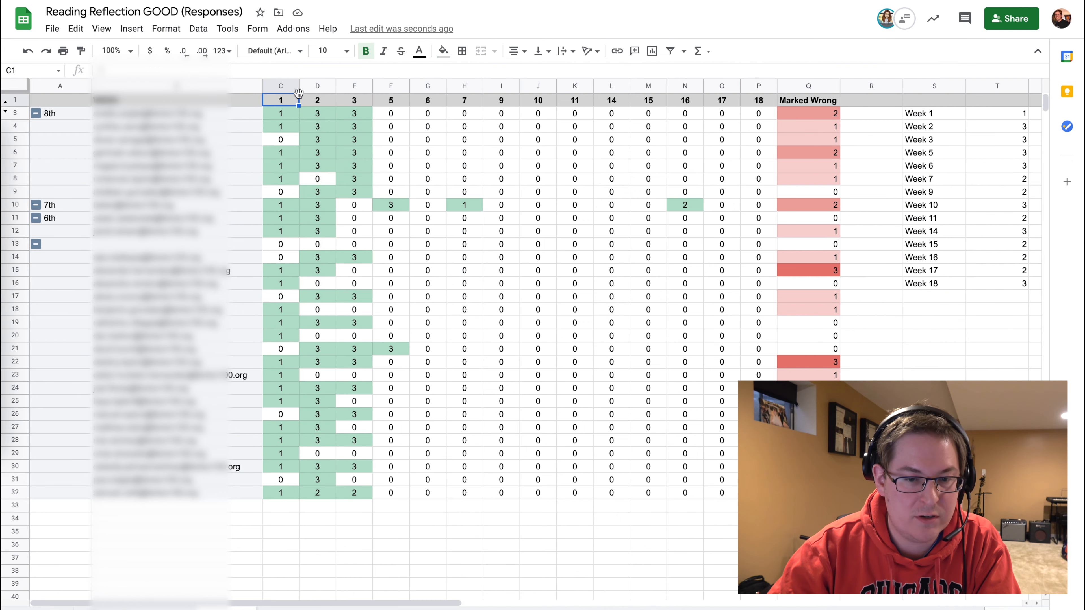
pyautogui.click(756, 102)
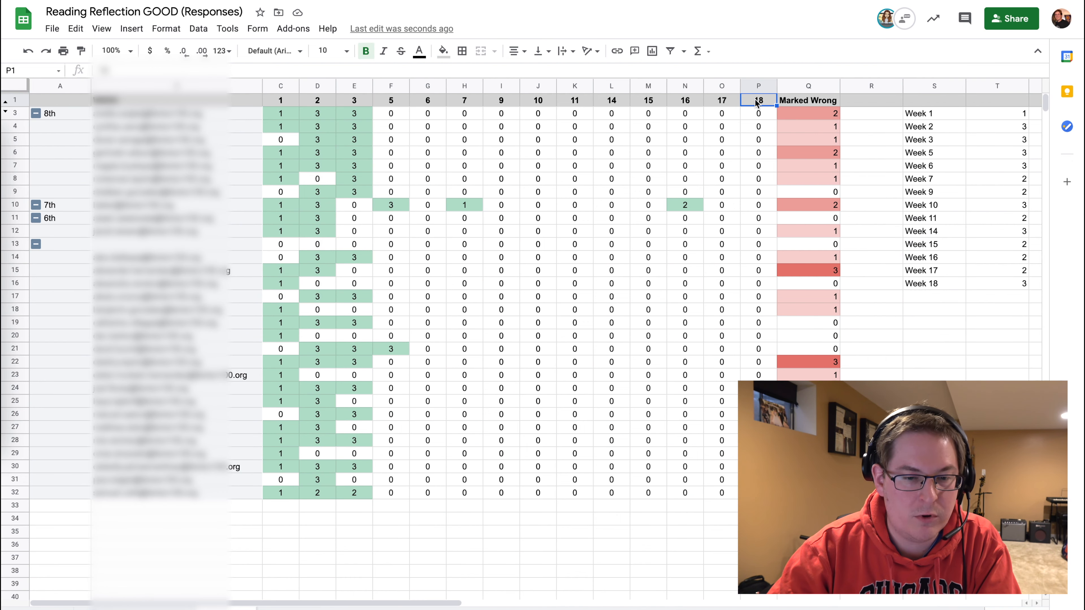
pyautogui.click(802, 104)
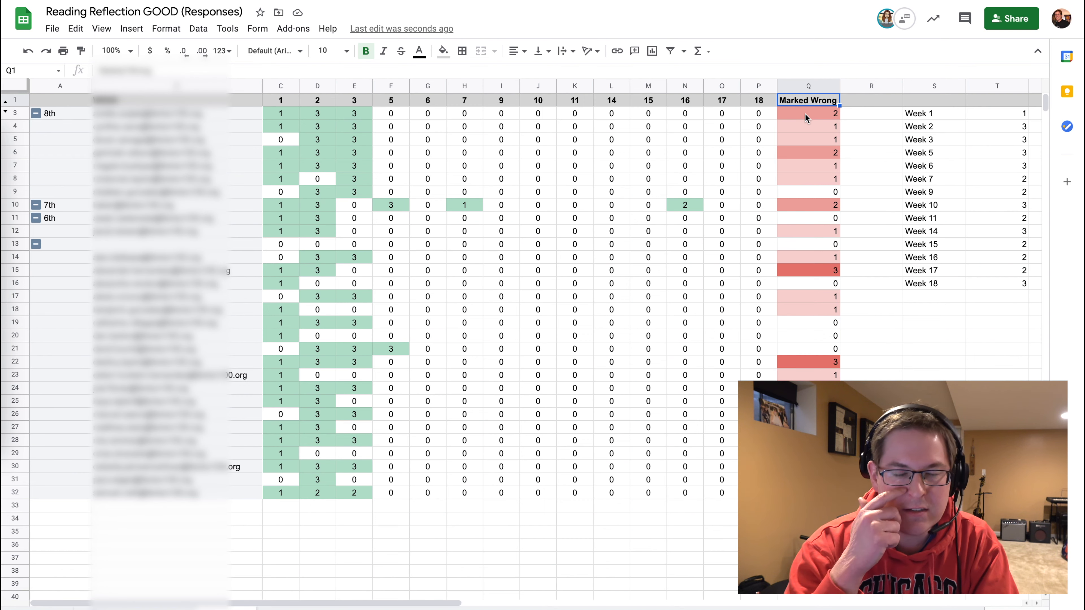
pyautogui.click(802, 272)
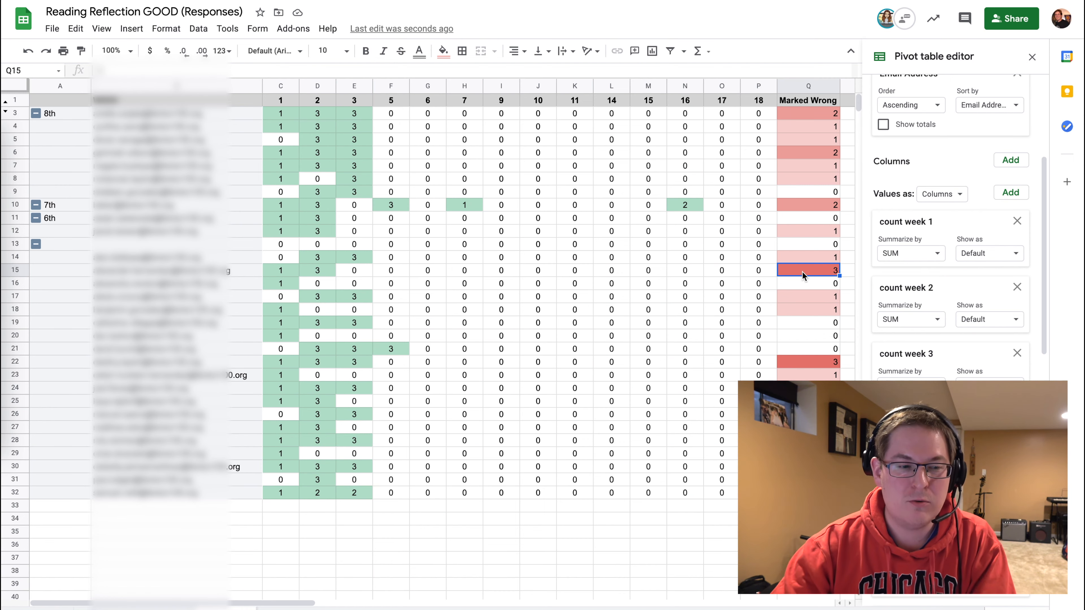
pyautogui.click(1032, 58)
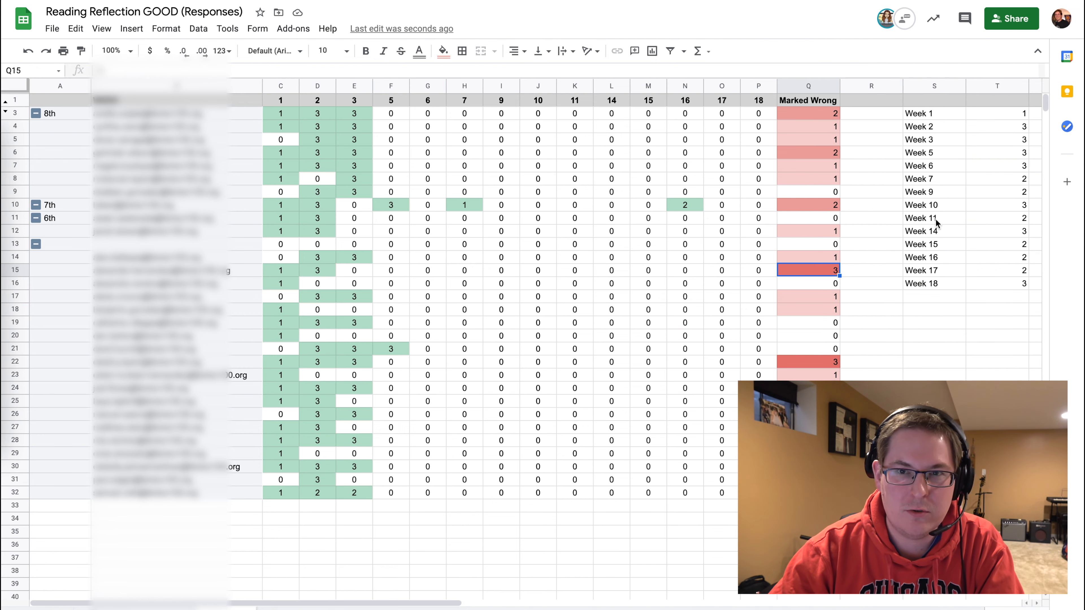
# Examine the weekly response totals listed beside the pivot table in columns S and T.
pyautogui.hscroll(5, 936, 219)
pyautogui.moveTo(676, 118); pyautogui.dragTo(744, 290)
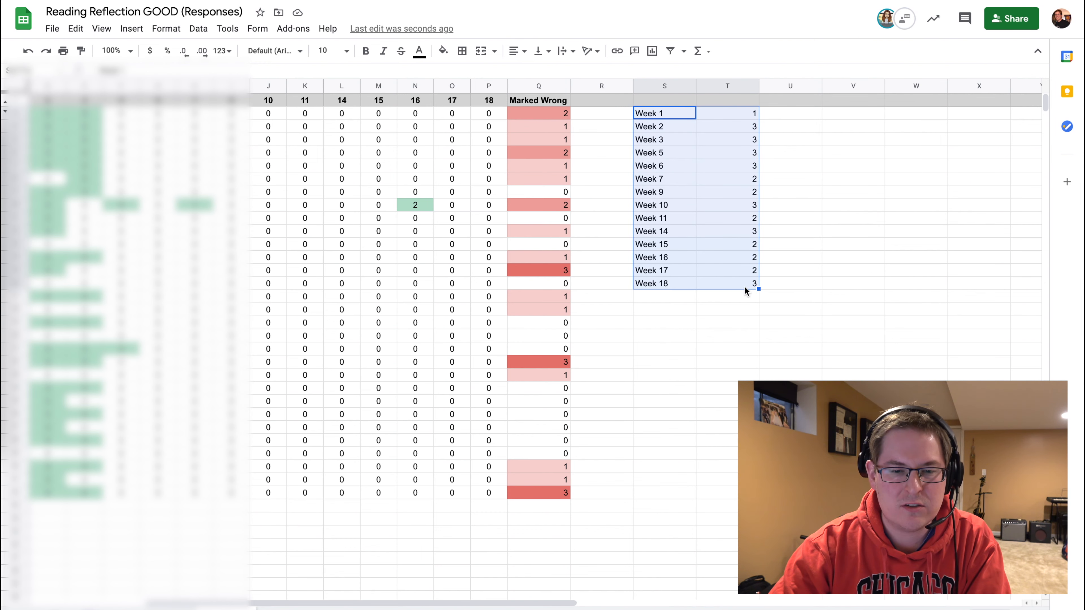
pyautogui.click(732, 113)
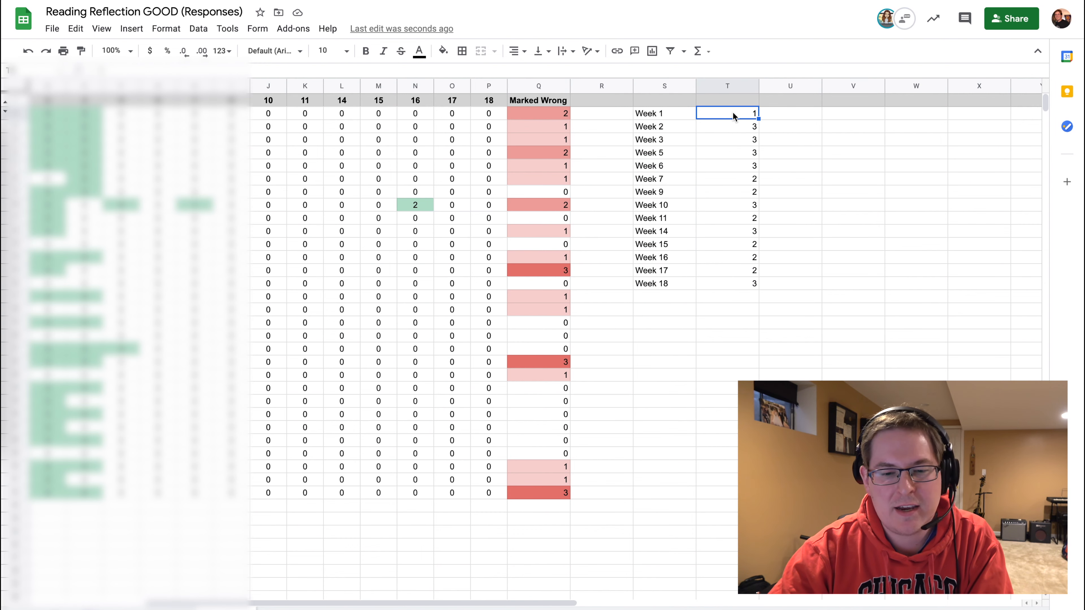
pyautogui.press('Down')
pyautogui.press('Down')
pyautogui.press('Down')
pyautogui.press('Down')
pyautogui.press('Down')
pyautogui.press('Down')
pyautogui.press('Down')
pyautogui.press('Down')
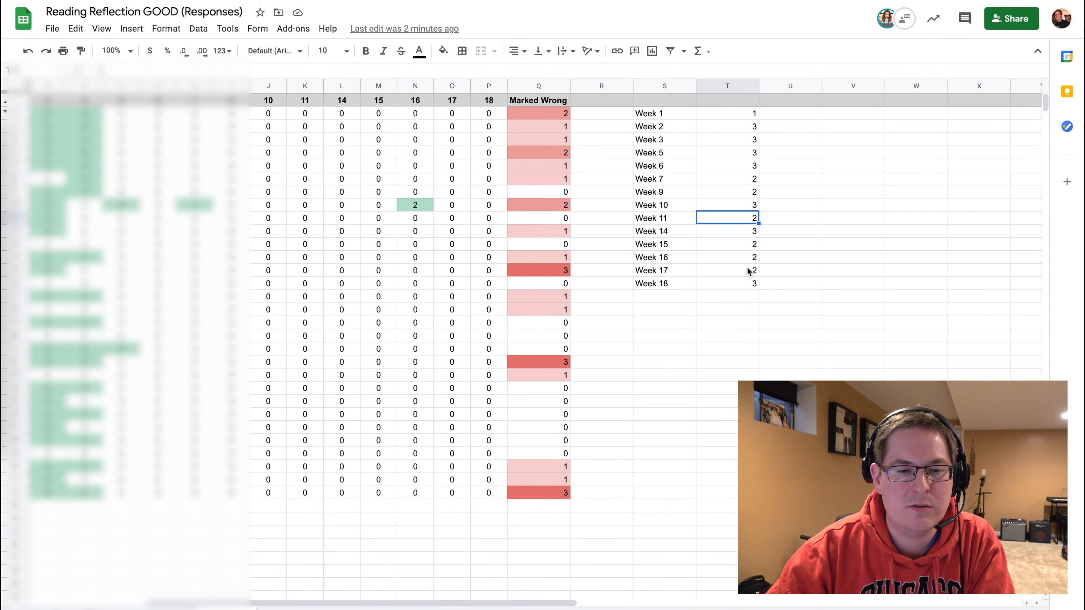
pyautogui.hscroll(-5, 748, 271)
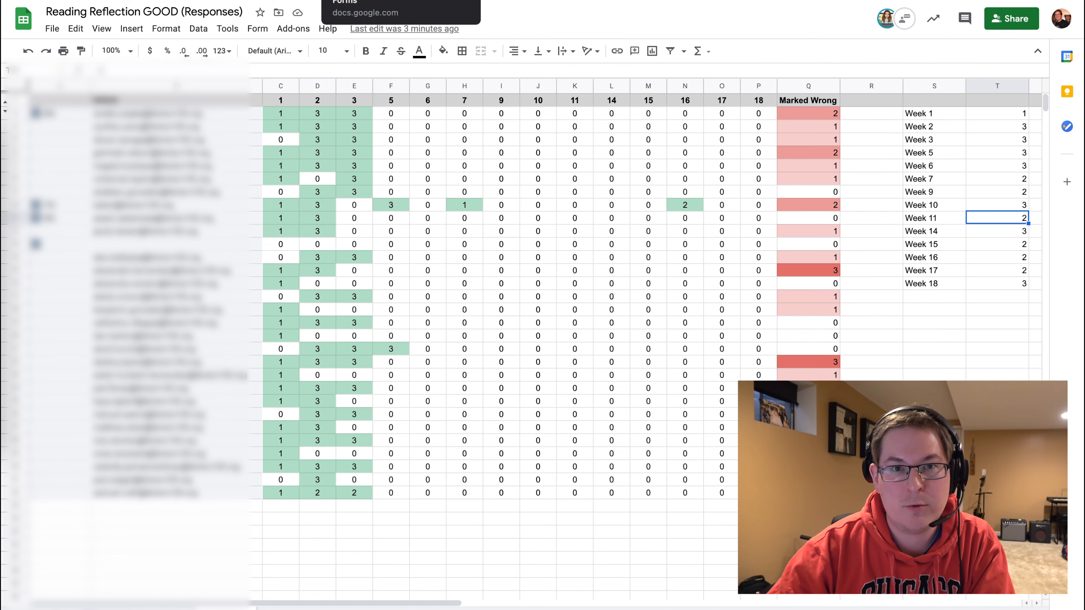
# Switch to the form editor and scroll through the reading assignment dropdown and its section branching.
pyautogui.click(376, 0)
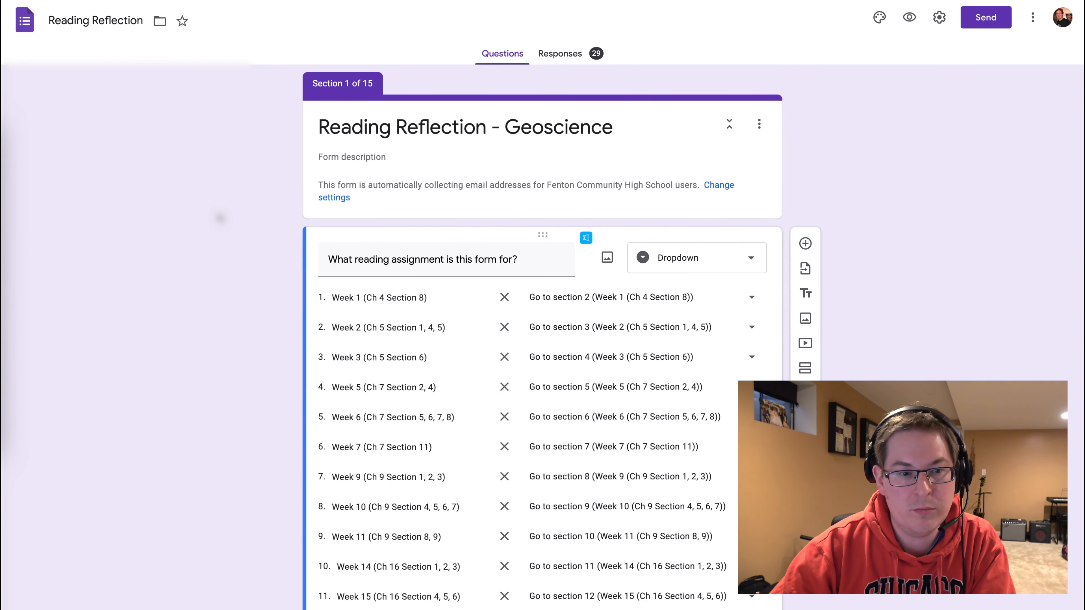
pyautogui.scroll(-5, 221, 219)
pyautogui.scroll(-18, 220, 219)
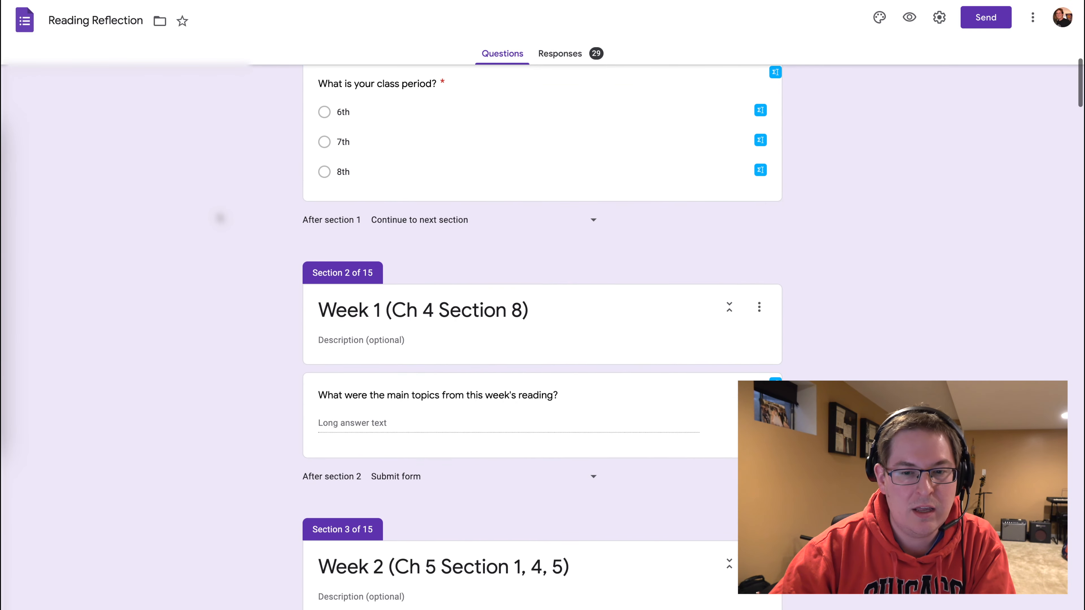
pyautogui.scroll(-17, 221, 219)
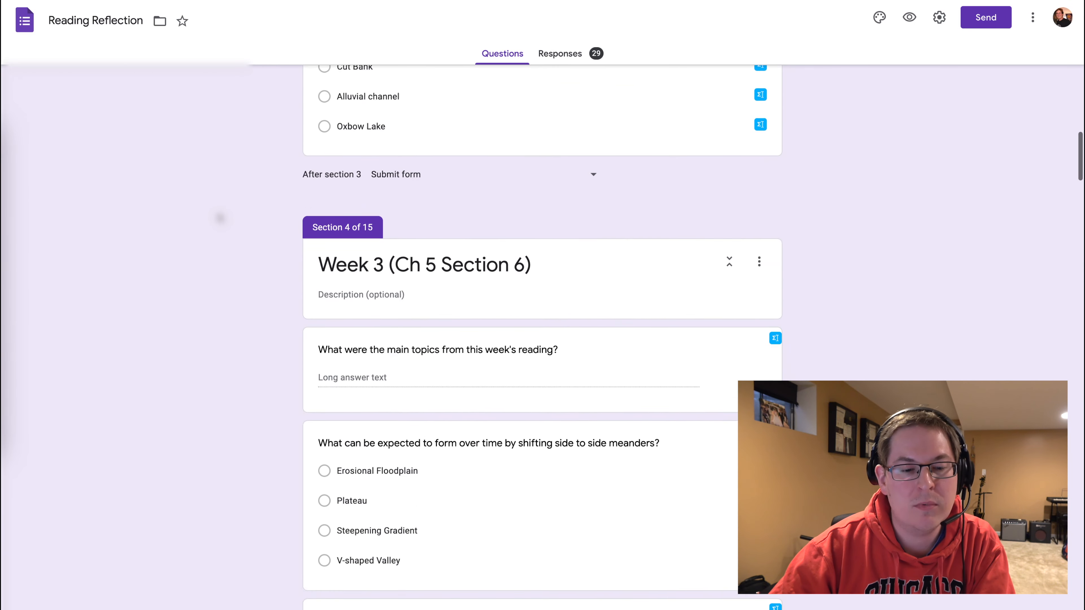
pyautogui.scroll(20, 220, 218)
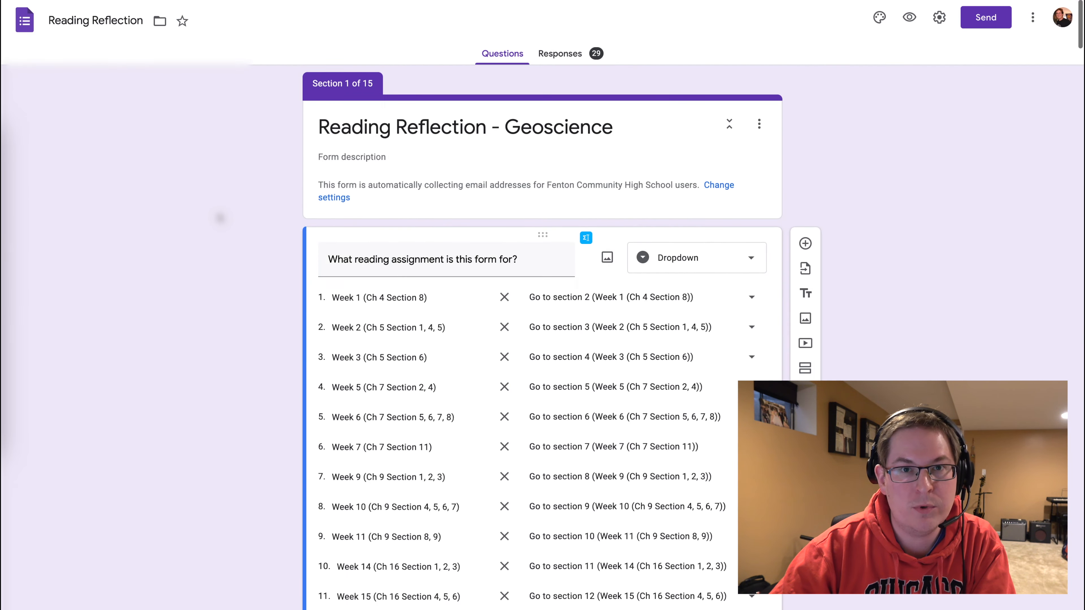
pyautogui.scroll(-3, 220, 219)
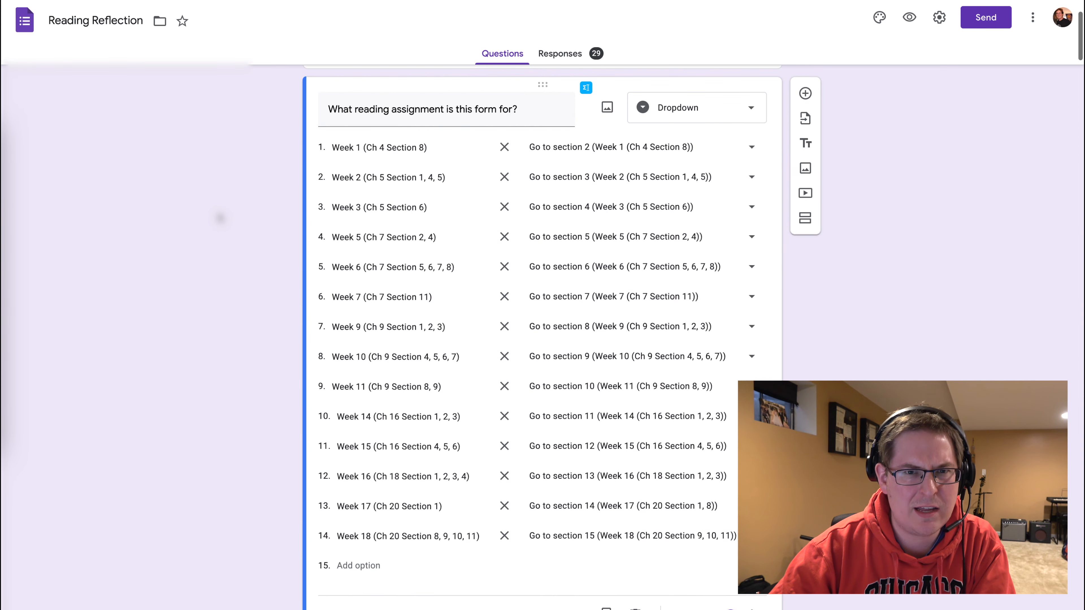